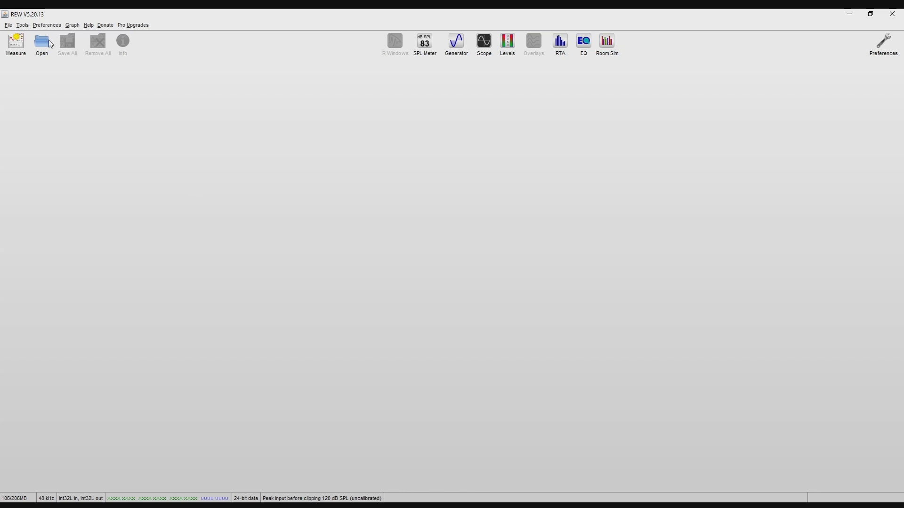
pyautogui.click(15, 43)
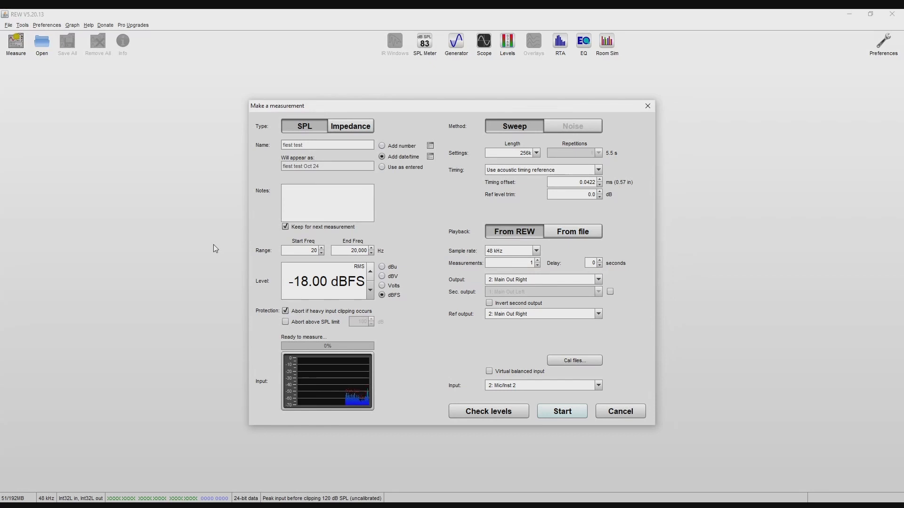
pyautogui.click(344, 251)
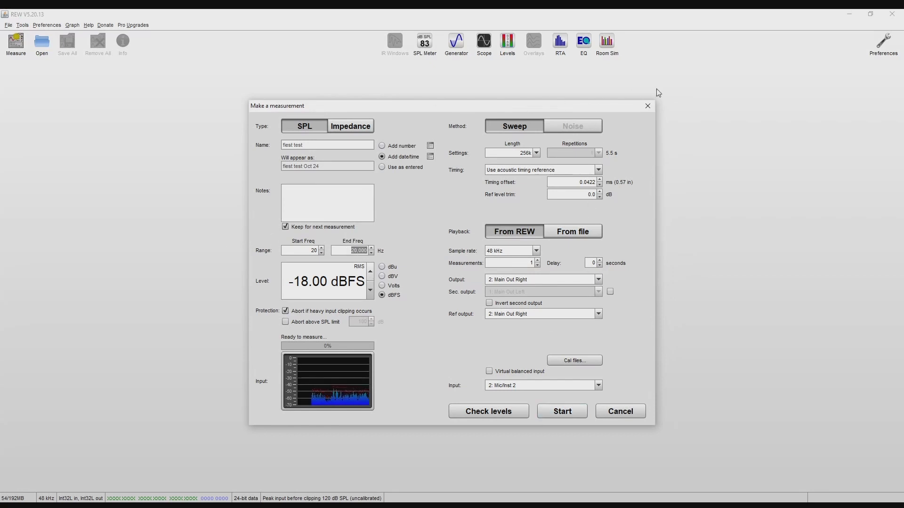
pyautogui.click(648, 107)
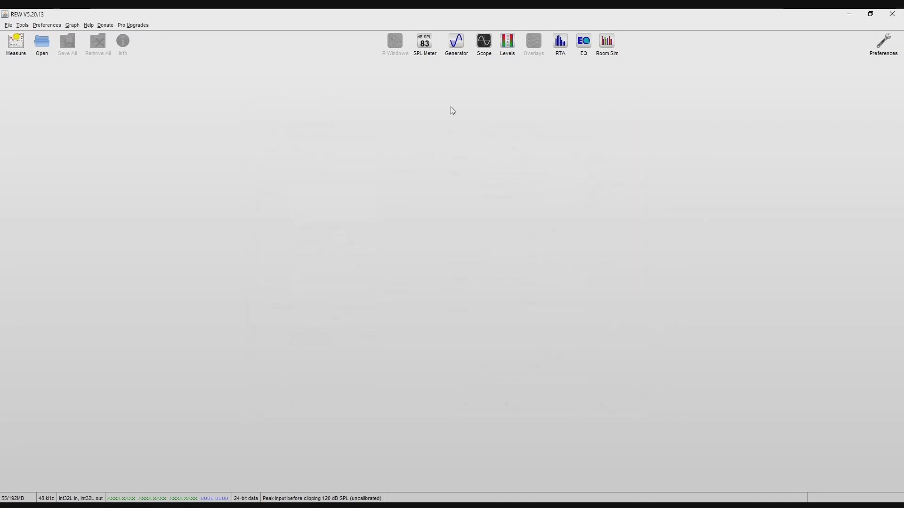
# Open the program preferences
pyautogui.click(46, 26)
pyautogui.click(45, 26)
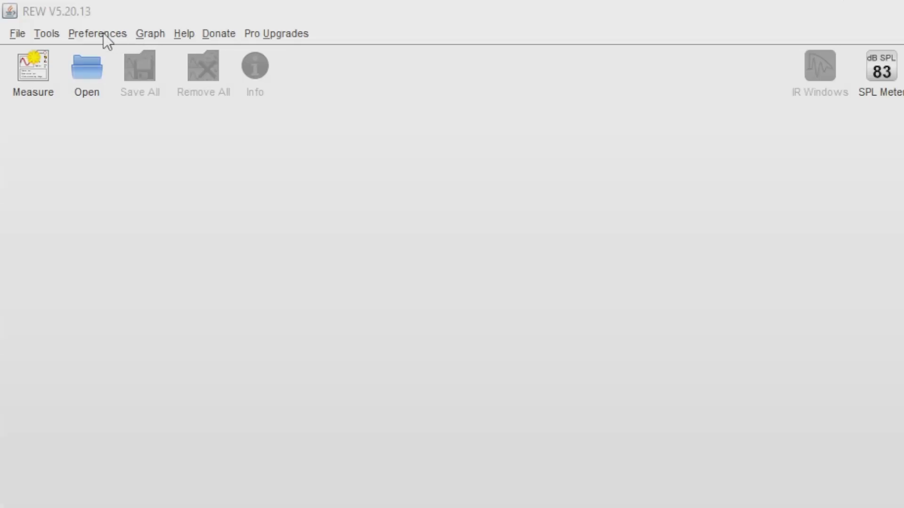
pyautogui.click(50, 25)
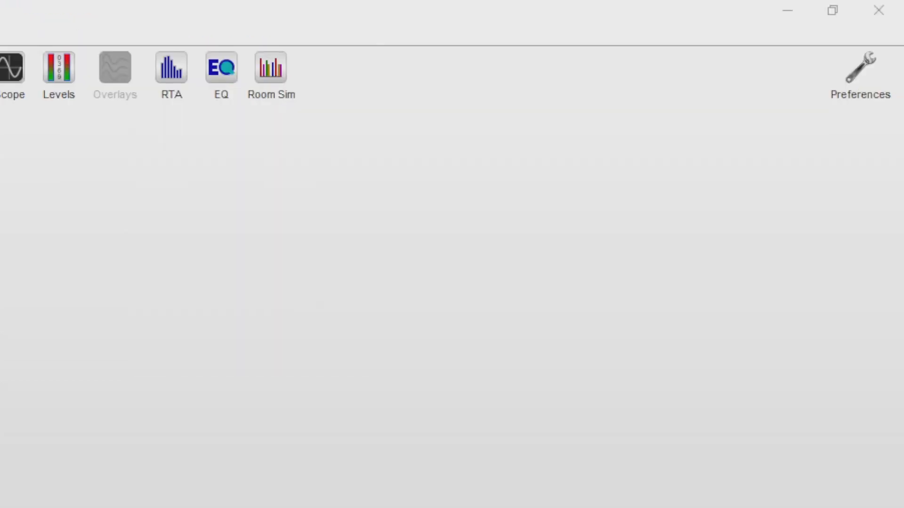
pyautogui.click(858, 59)
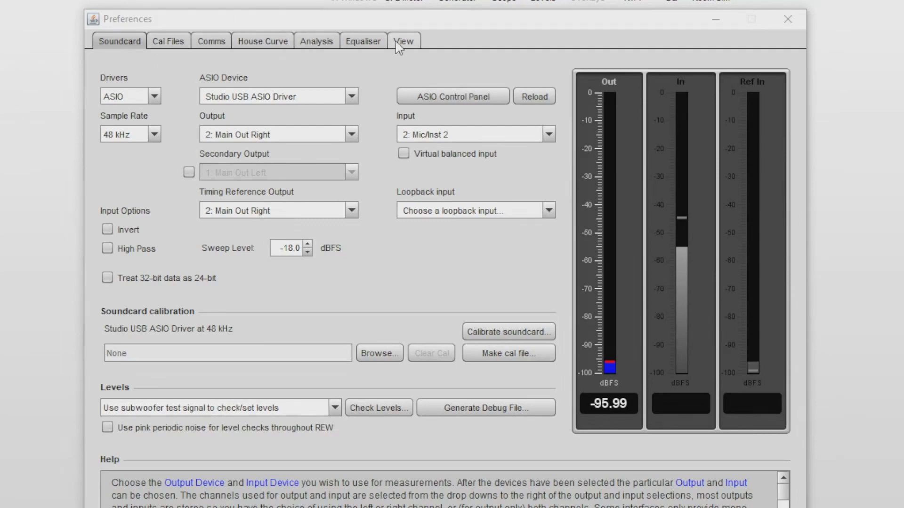
# Look through the preference pages for view, equaliser, analysis, house curve, comms, calibration files and soundcard settings
pyautogui.click(399, 44)
pyautogui.click(363, 41)
pyautogui.click(316, 41)
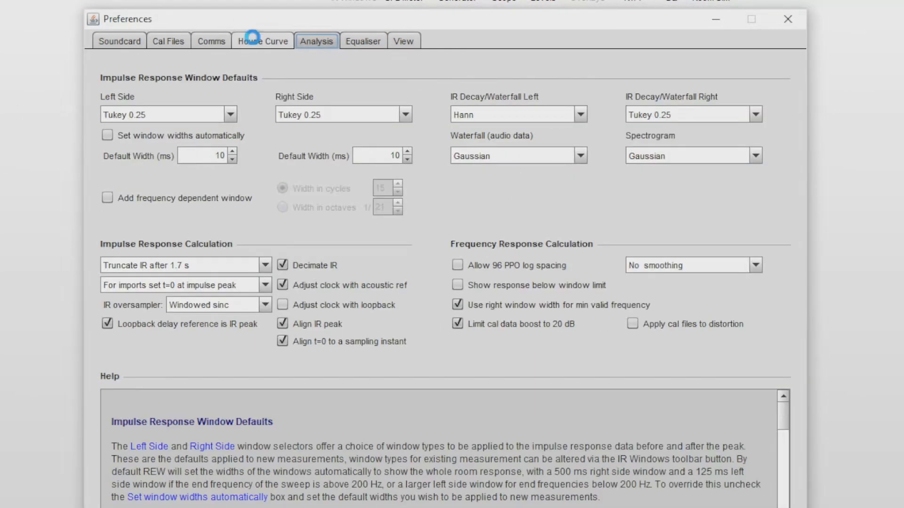
pyautogui.click(253, 37)
pyautogui.click(211, 40)
pyautogui.click(158, 42)
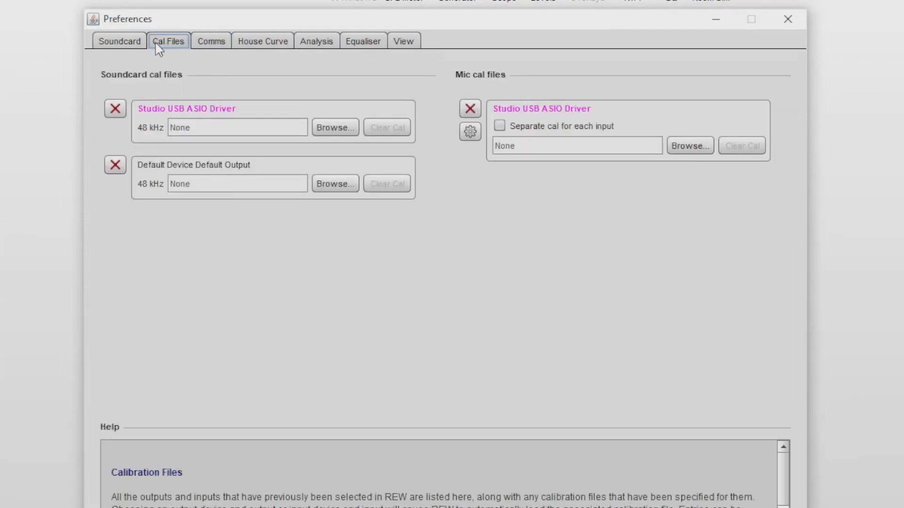
pyautogui.click(119, 44)
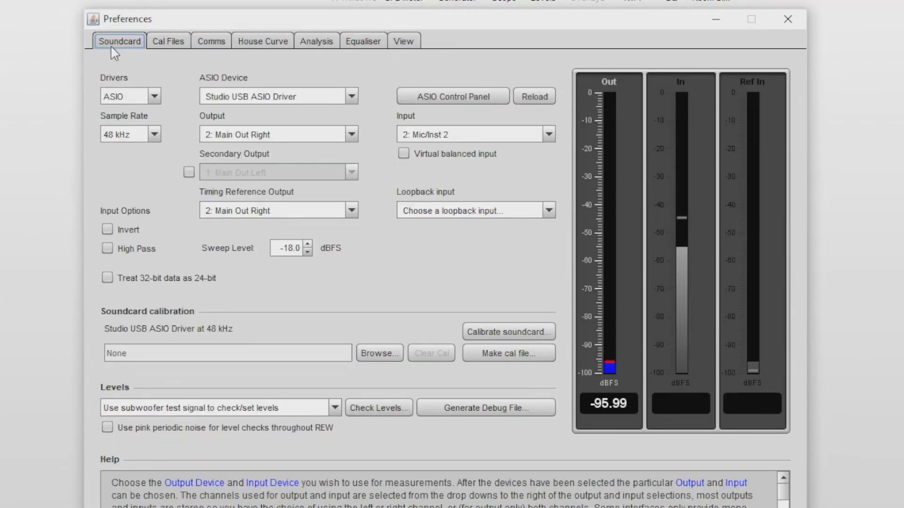
pyautogui.click(168, 42)
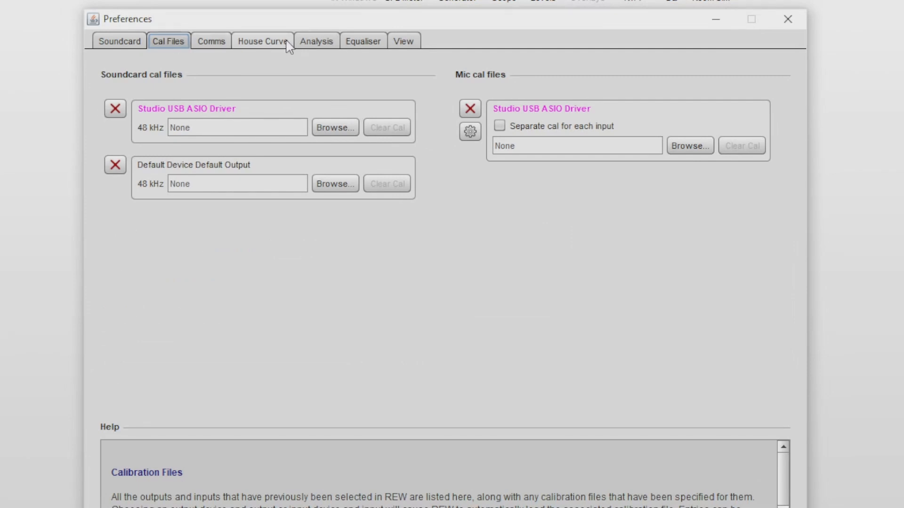
pyautogui.click(316, 41)
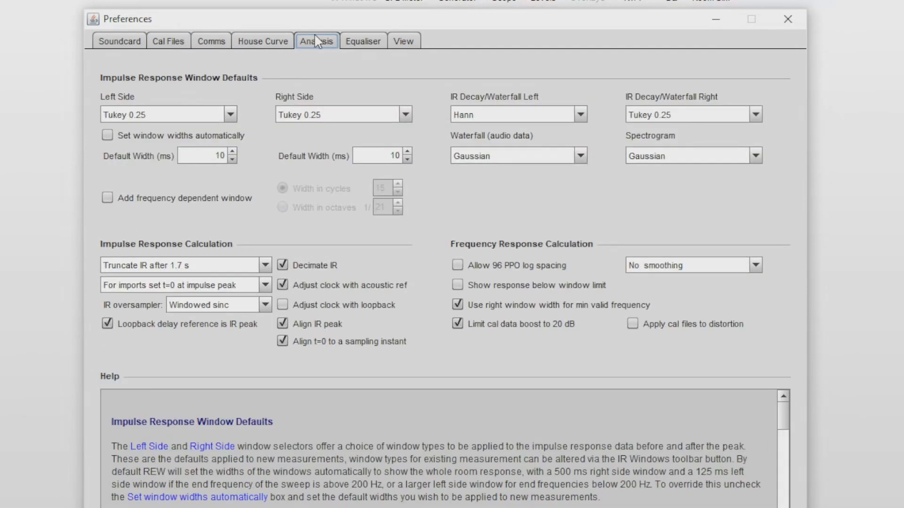
pyautogui.click(216, 155)
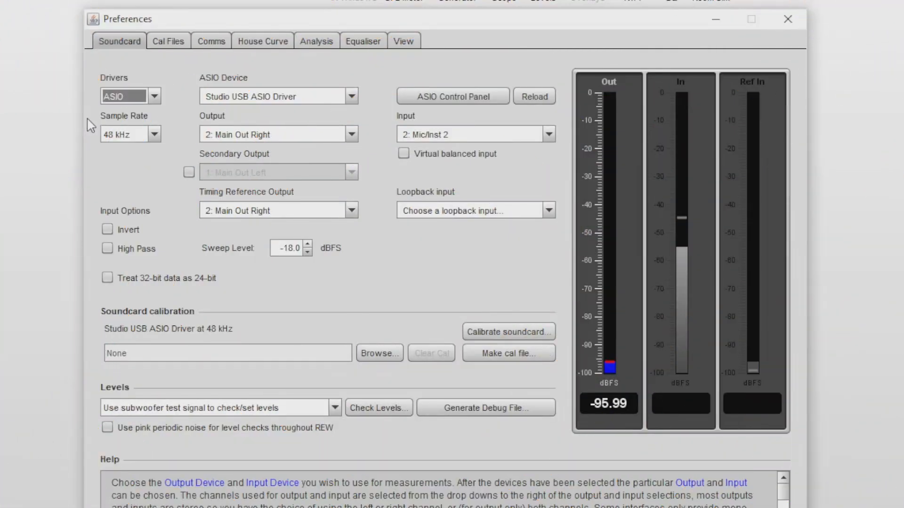
# Configure the soundcard for ASIO drivers at a 48 kHz sample rate with the Studio USB ASIO Driver device
pyautogui.click(149, 100)
pyautogui.click(148, 100)
pyautogui.click(151, 105)
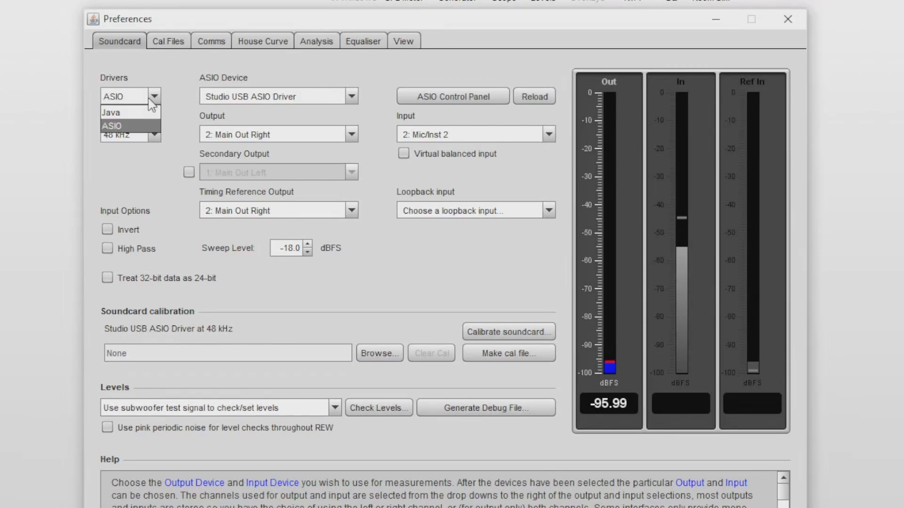
pyautogui.click(133, 127)
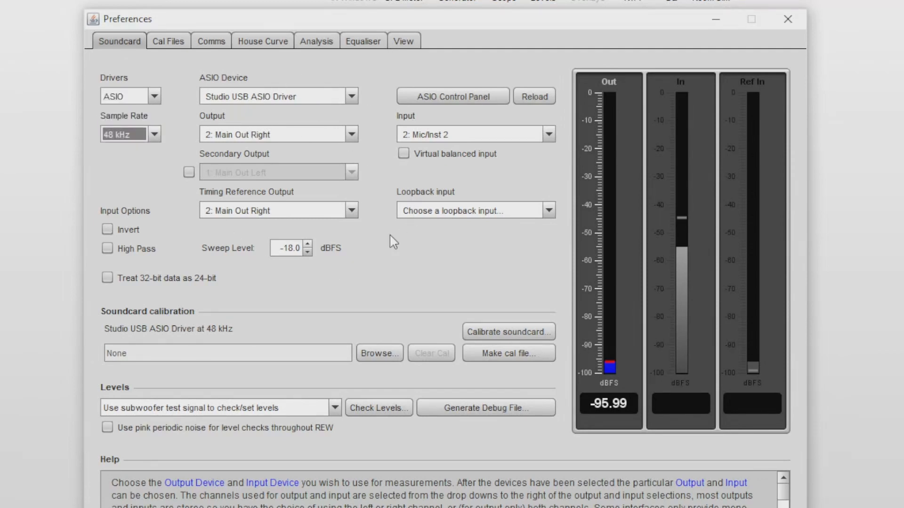
pyautogui.click(268, 97)
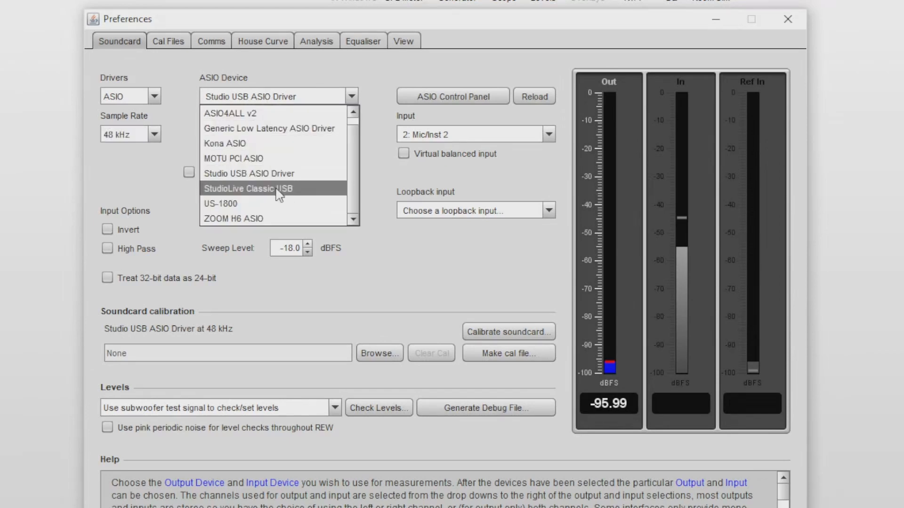
# Set both the soundcard output and the timing reference output to 2: Main Out Right
pyautogui.click(292, 137)
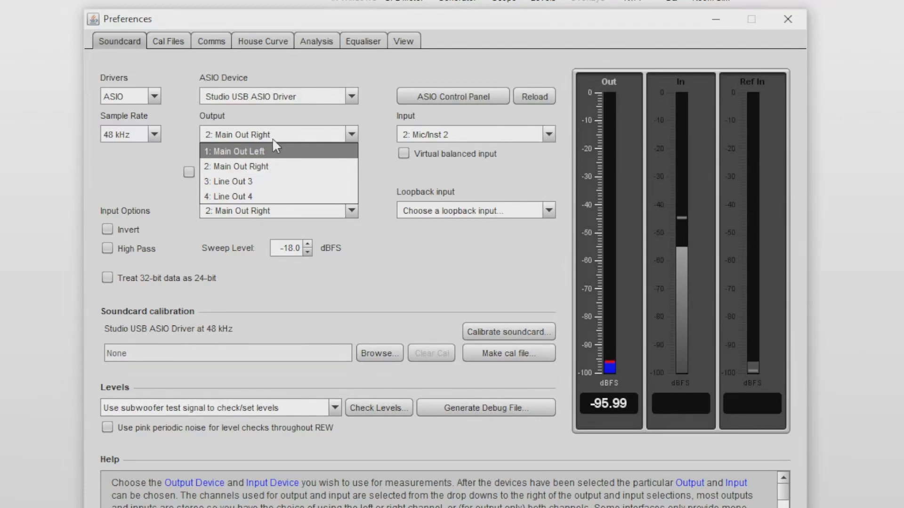
pyautogui.click(288, 170)
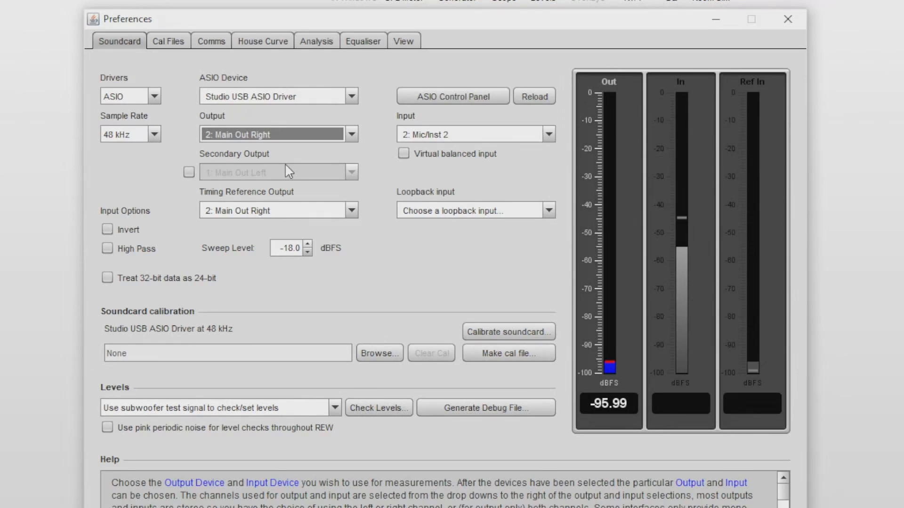
pyautogui.click(283, 212)
pyautogui.click(276, 208)
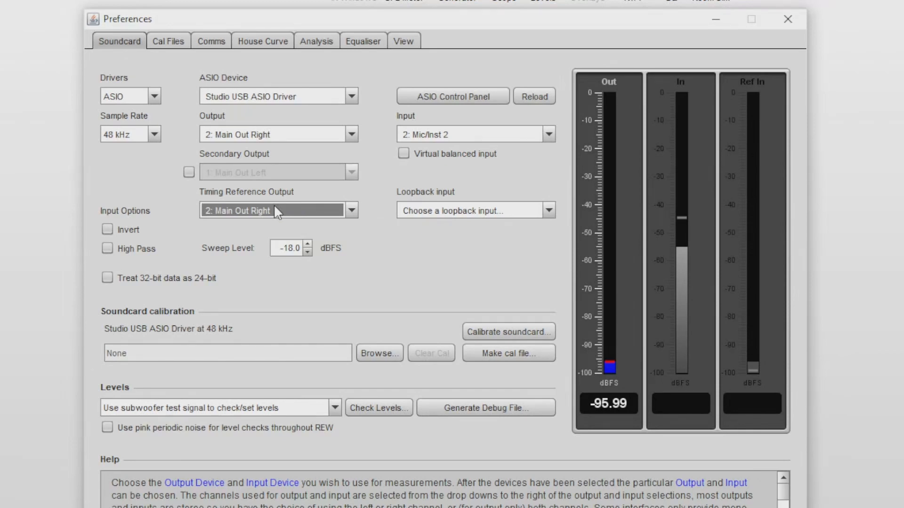
pyautogui.click(275, 208)
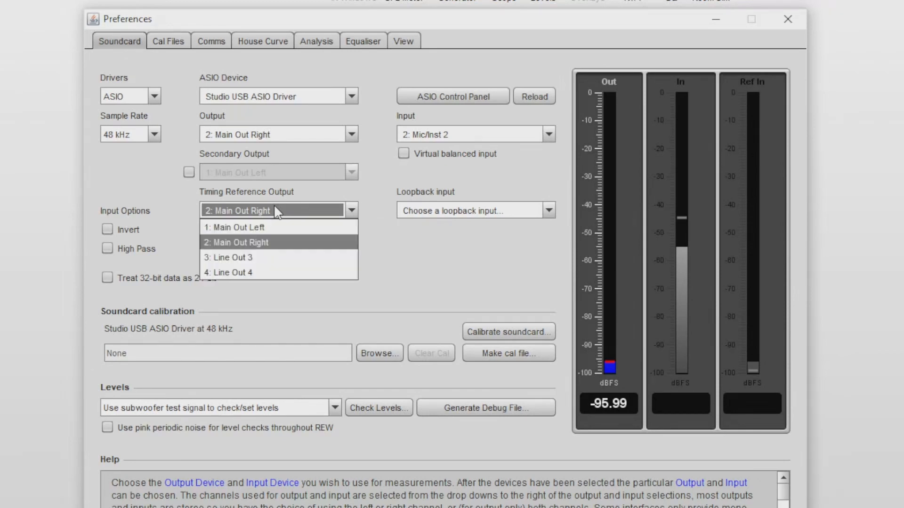
pyautogui.click(286, 243)
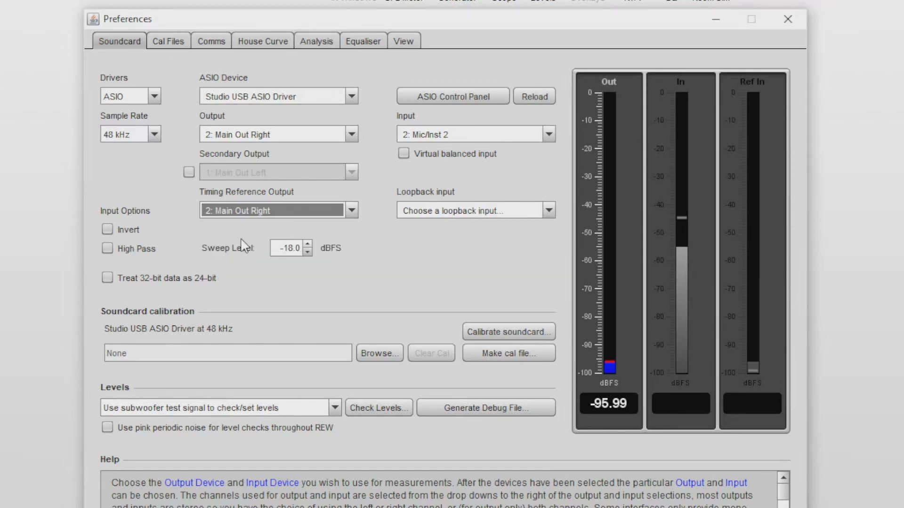
# Set the soundcard's measurement input to 2: Mic/Inst 2
pyautogui.click(414, 135)
pyautogui.click(463, 152)
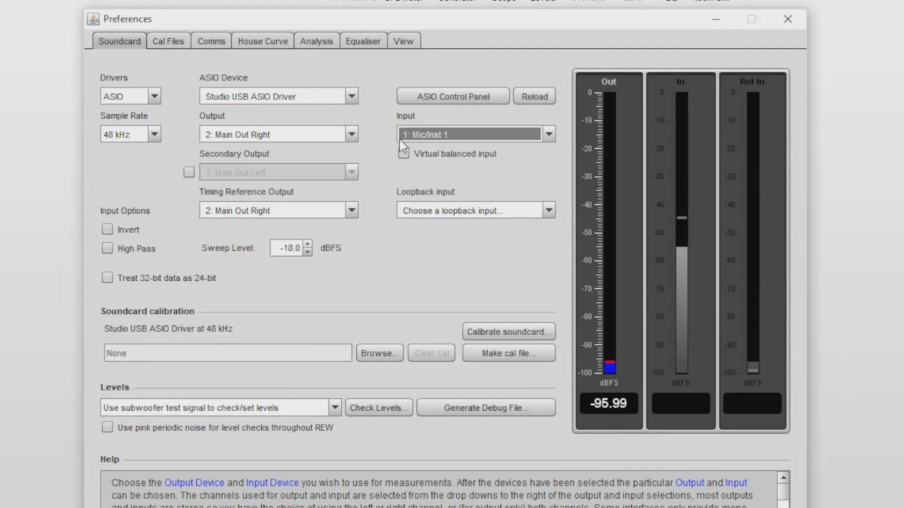
pyautogui.click(448, 135)
pyautogui.click(442, 167)
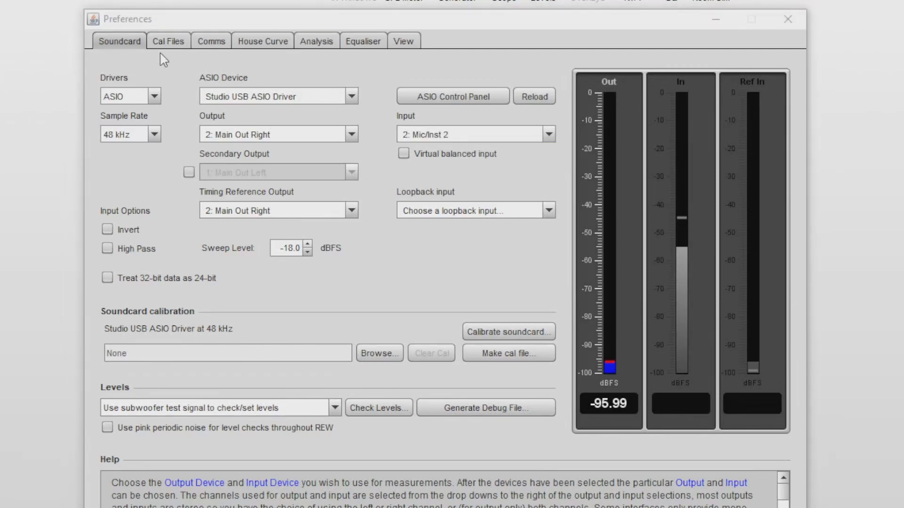
# Remove the Default Device Default Output entry from the soundcard calibration files and load Emm6_0000.txt as the mic calibration file
pyautogui.click(168, 42)
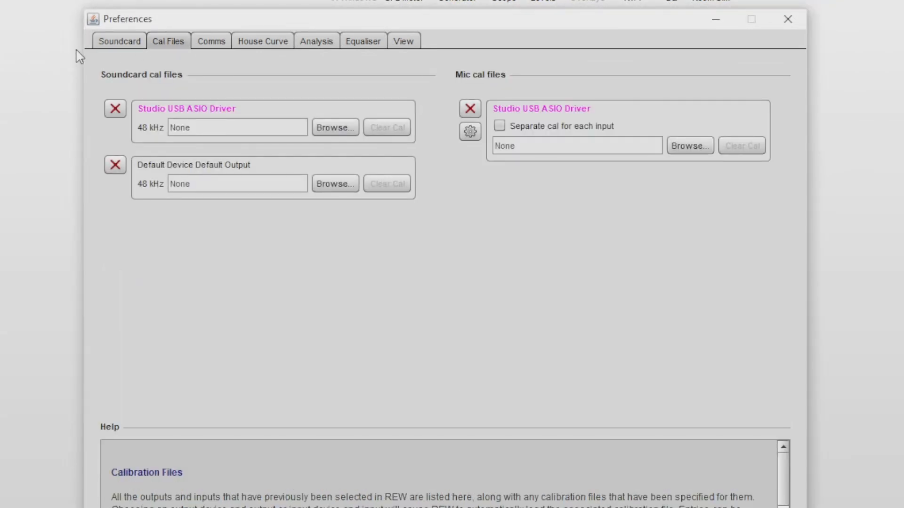
pyautogui.click(112, 165)
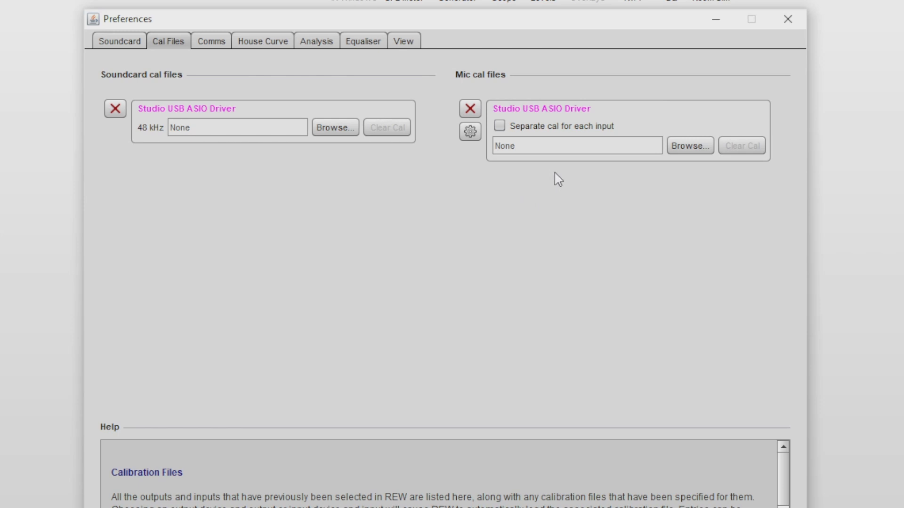
pyautogui.click(682, 152)
pyautogui.scroll(-10, 546, 155)
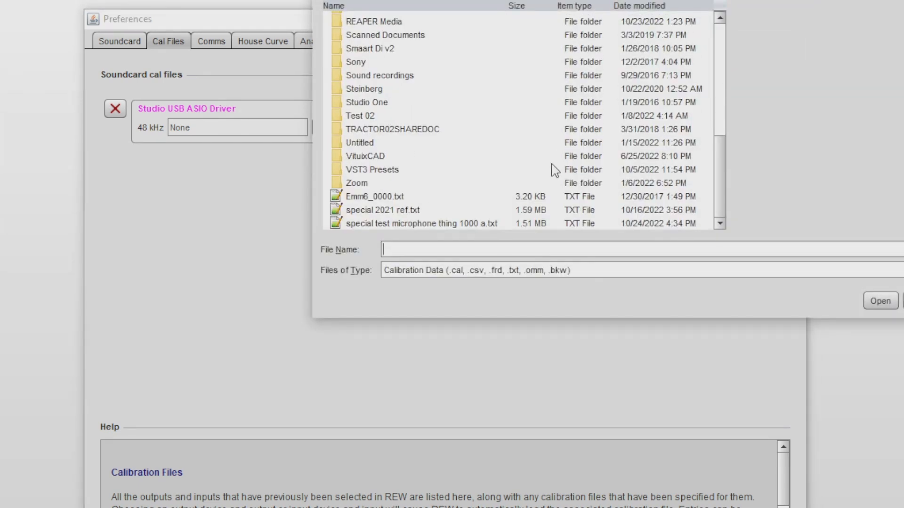
pyautogui.click(393, 197)
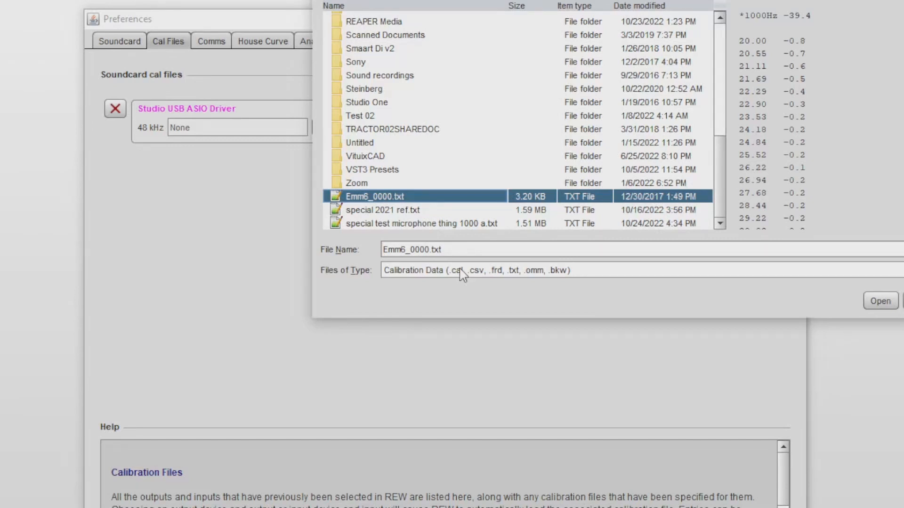
pyautogui.click(426, 250)
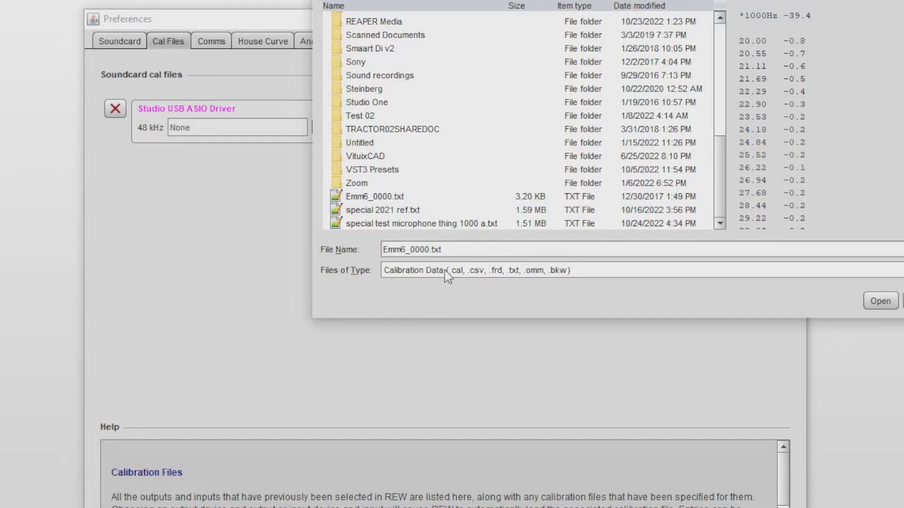
pyautogui.press('Right')
pyautogui.press('Left')
pyautogui.press('Left')
pyautogui.press('Left')
pyautogui.press('Left')
pyautogui.press('Right')
pyautogui.press('Right')
pyautogui.click(880, 301)
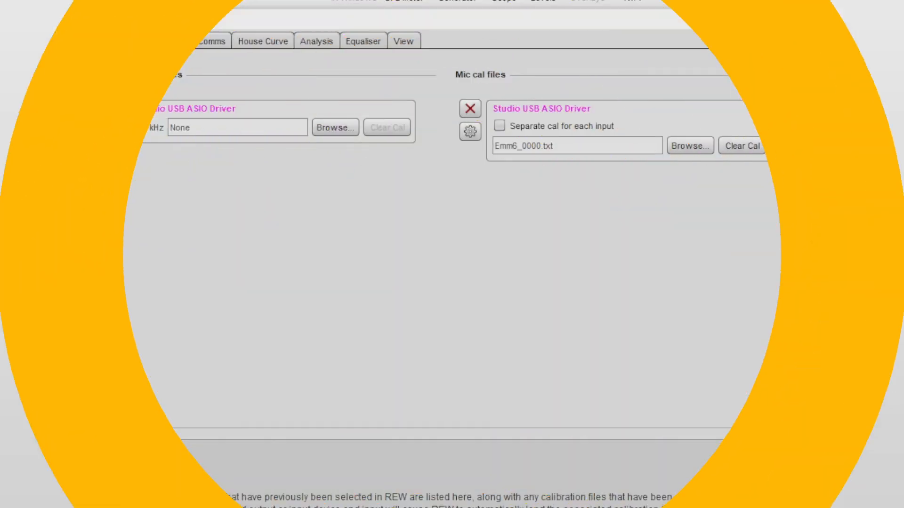
# Turn off automatic window widths in the impulse response window defaults of the analysis preferences
pyautogui.click(209, 43)
pyautogui.click(256, 45)
pyautogui.click(316, 43)
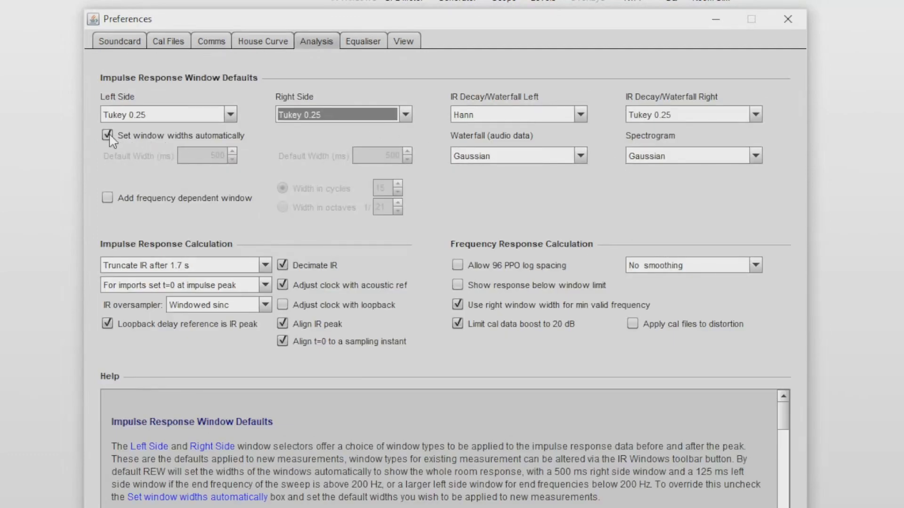
pyautogui.click(140, 141)
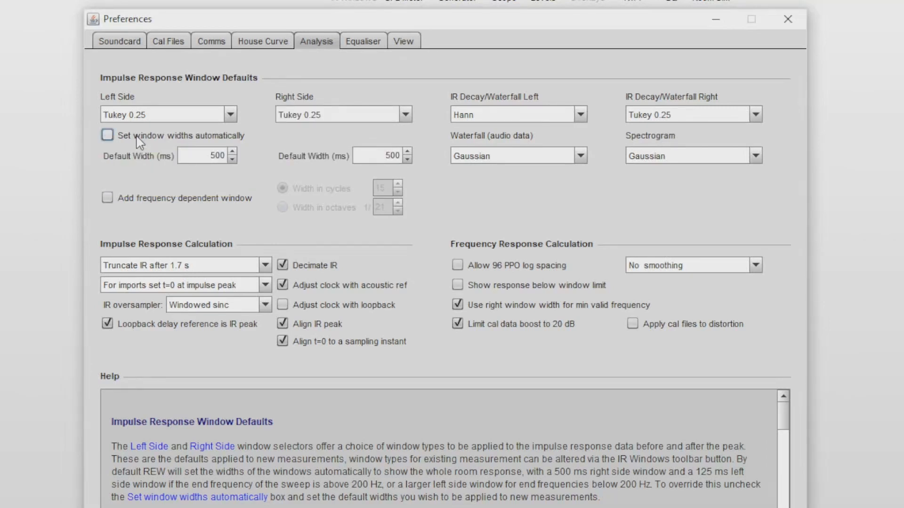
pyautogui.click(155, 142)
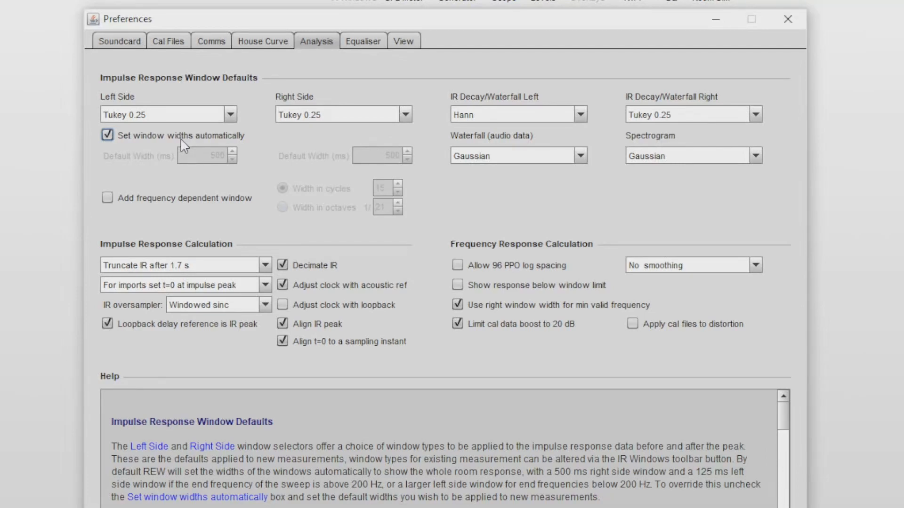
pyautogui.click(181, 139)
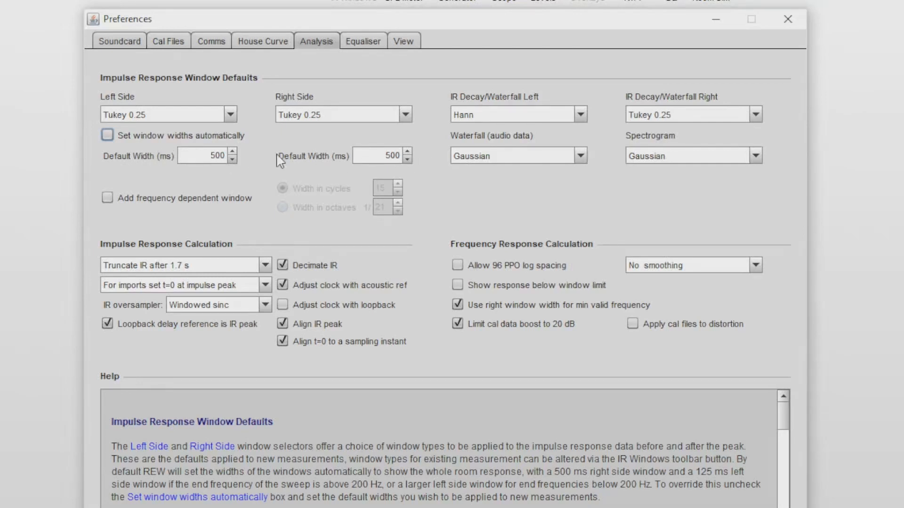
# Set the default impulse response window widths to 10 ms for both left and right sides, and close the preferences
pyautogui.click(188, 155)
pyautogui.write('10')
pyautogui.click(391, 155)
pyautogui.doubleClick(391, 156)
pyautogui.write('10.0')
pyautogui.doubleClick(213, 156)
pyautogui.click(779, 24)
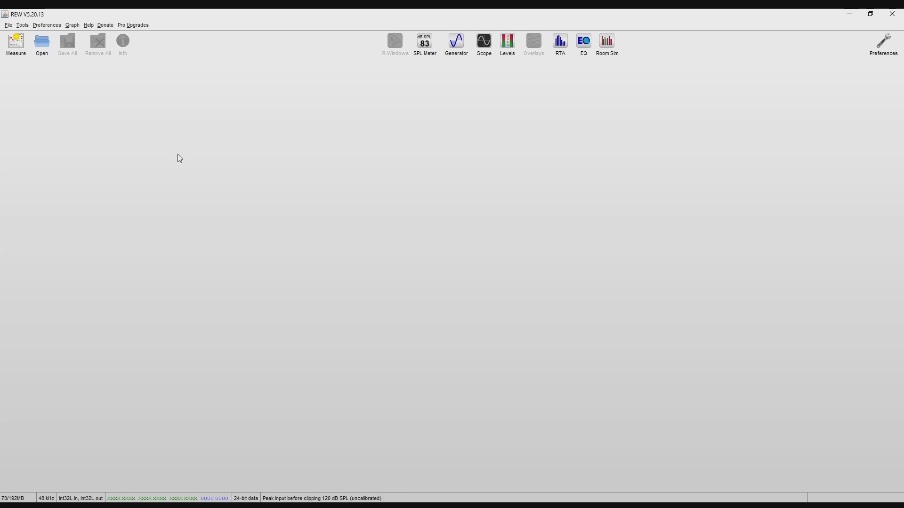
# Start a new SPL sweep measurement and name it "first super test"
pyautogui.click(23, 52)
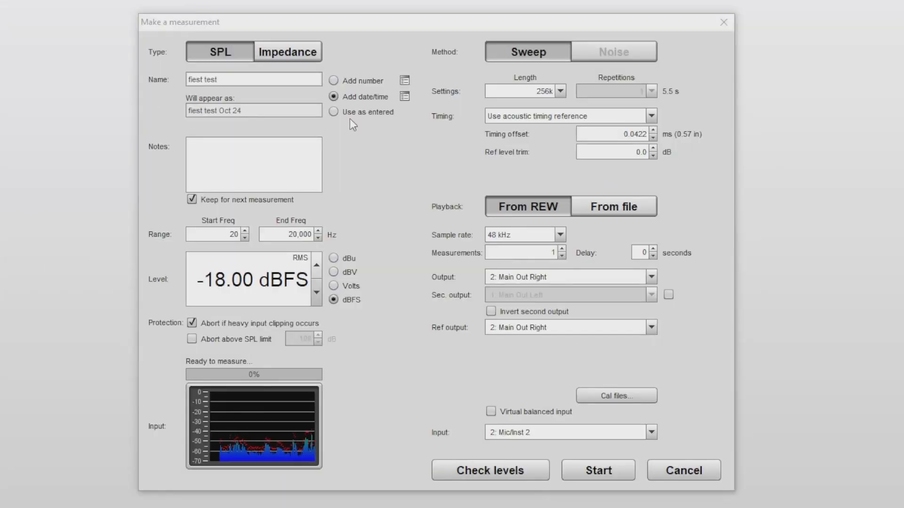
pyautogui.tripleClick(244, 79)
pyautogui.write('first s')
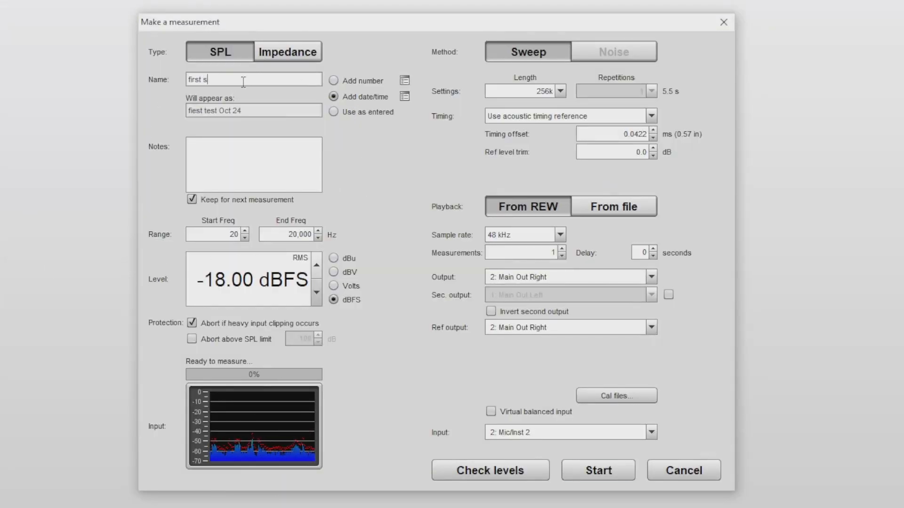
pyautogui.write('uper test')
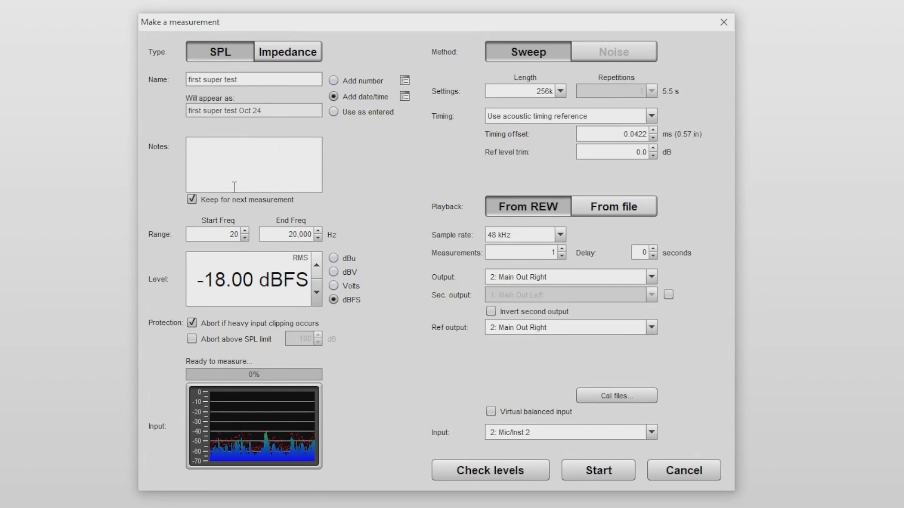
# Use a sweep range of 20 Hz to 20,000 Hz for the measurement
pyautogui.click(212, 239)
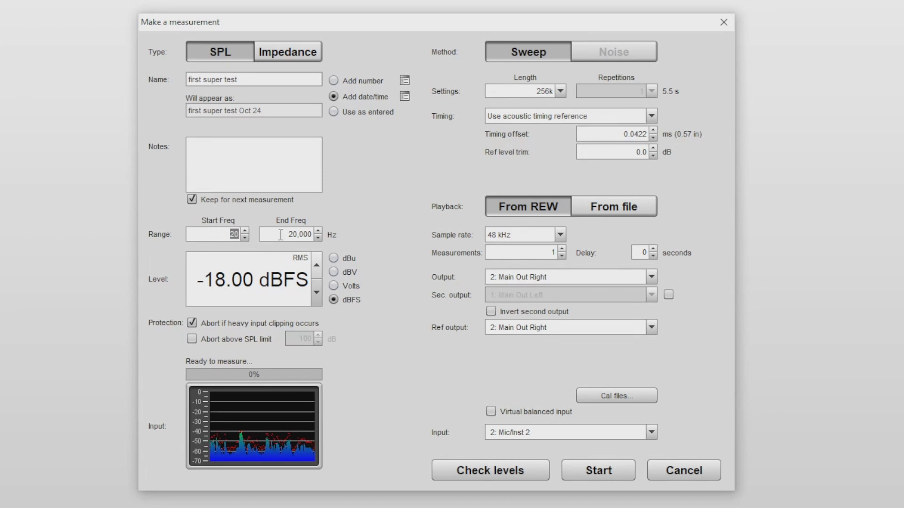
pyautogui.click(281, 235)
pyautogui.click(207, 235)
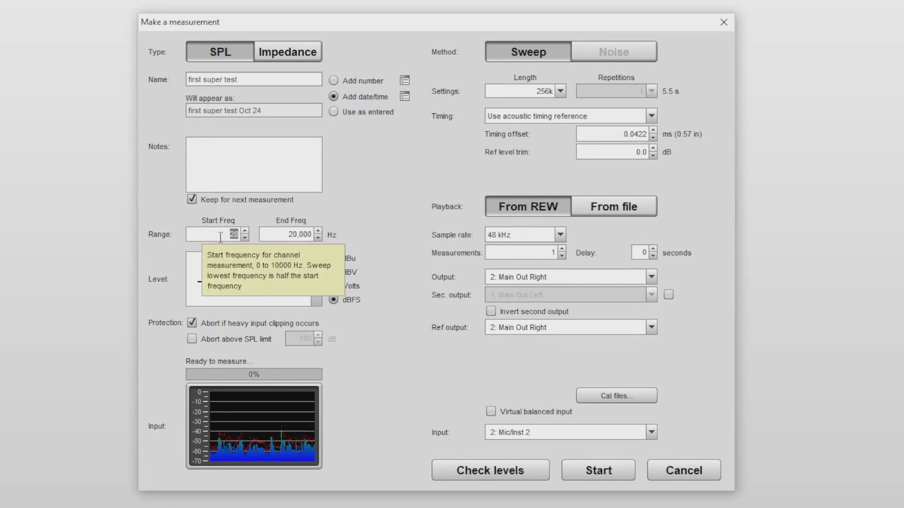
pyautogui.click(239, 238)
pyautogui.press('Return')
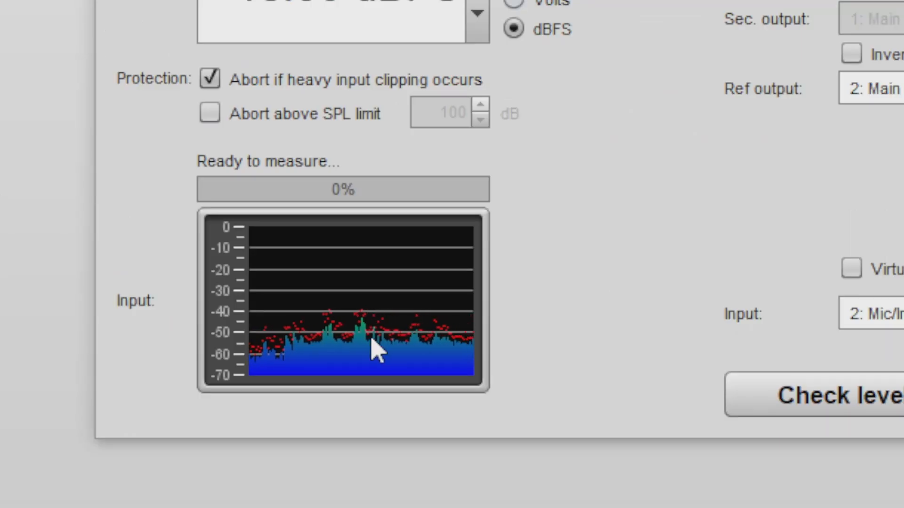
# Check the measurement input levels with the test noise signal, and run the sweep measurement
pyautogui.moveTo(371, 368)
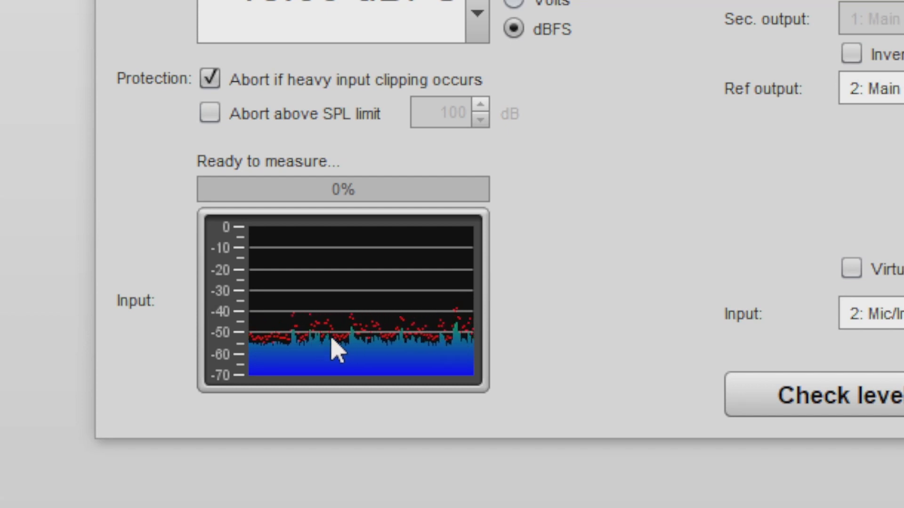
pyautogui.moveTo(333, 347)
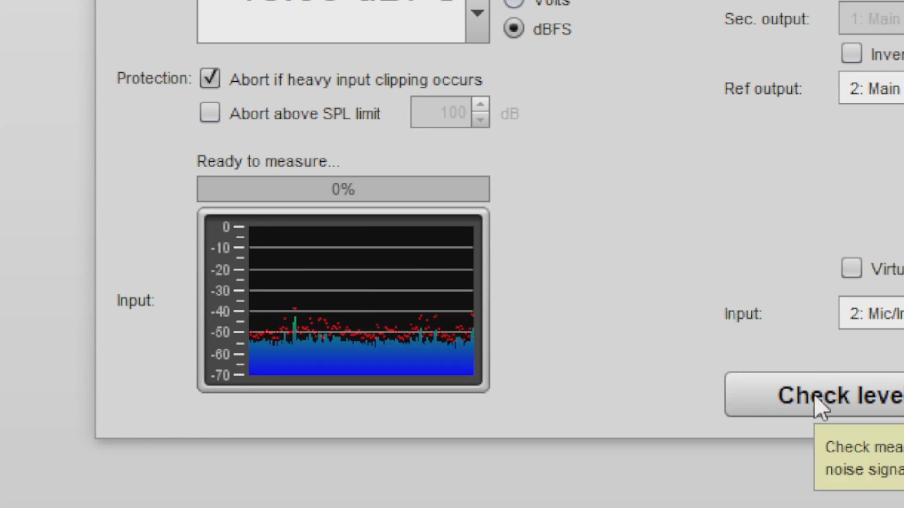
pyautogui.click(819, 405)
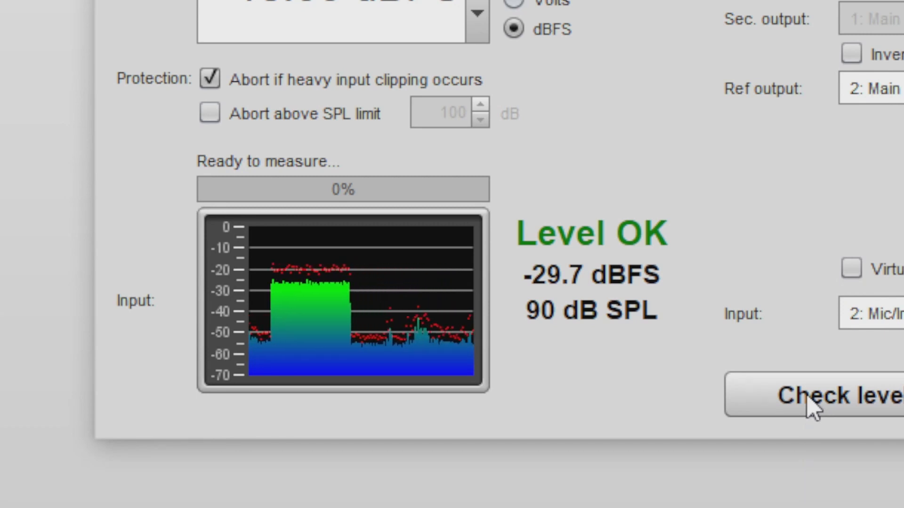
pyautogui.click(806, 396)
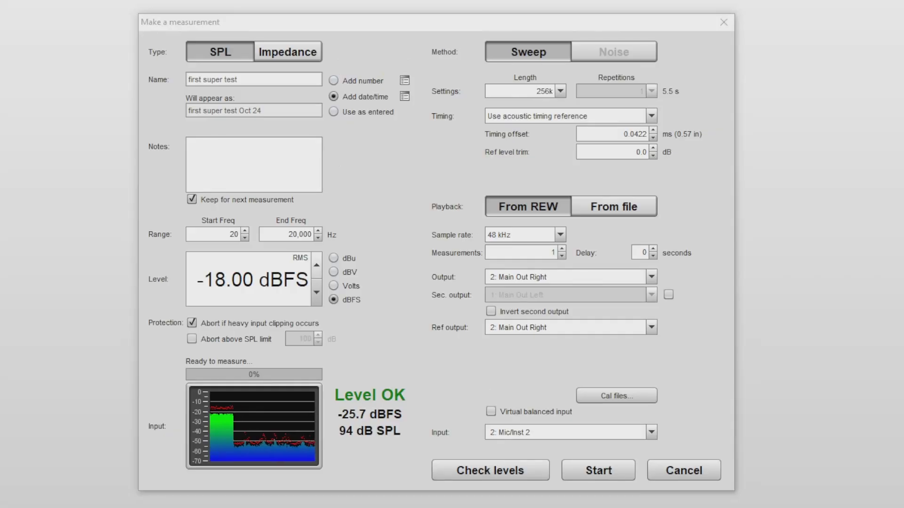
pyautogui.click(598, 470)
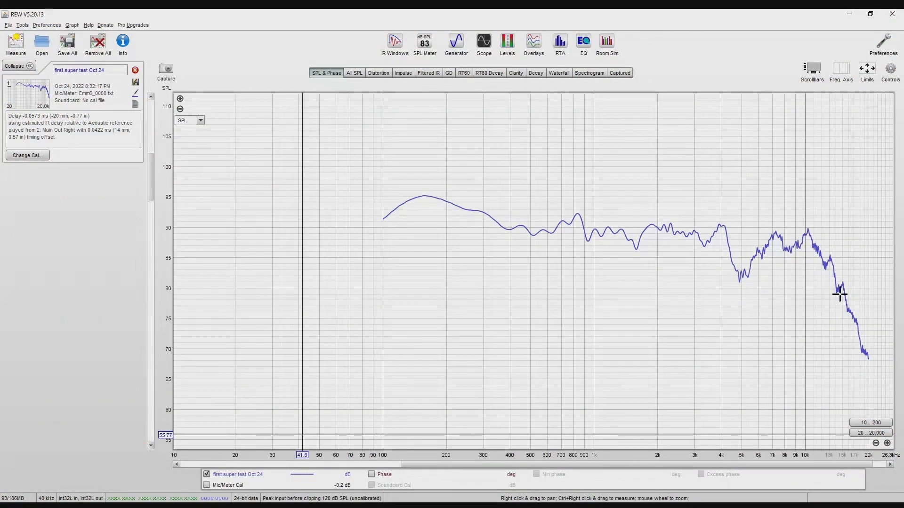
# Examine the measured SPL curve over its full frequency range
pyautogui.scroll(1, 839, 295)
pyautogui.scroll(1, 840, 294)
pyautogui.scroll(-1, 840, 295)
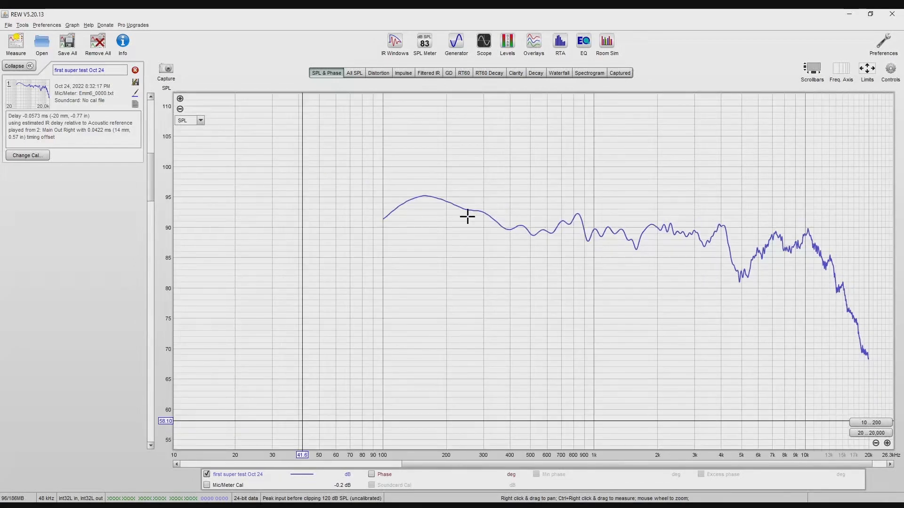
pyautogui.scroll(1, 468, 217)
pyautogui.scroll(-1, 468, 219)
pyautogui.scroll(-1, 864, 290)
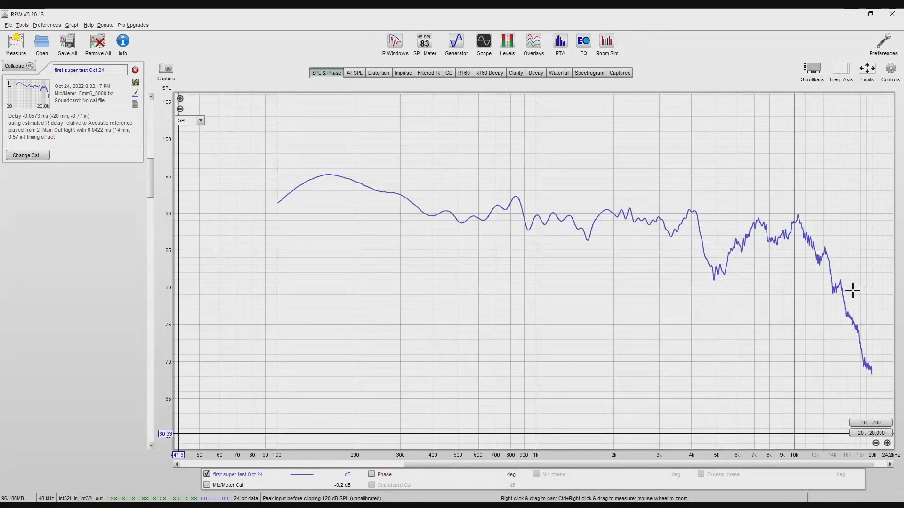
pyautogui.scroll(1, 854, 288)
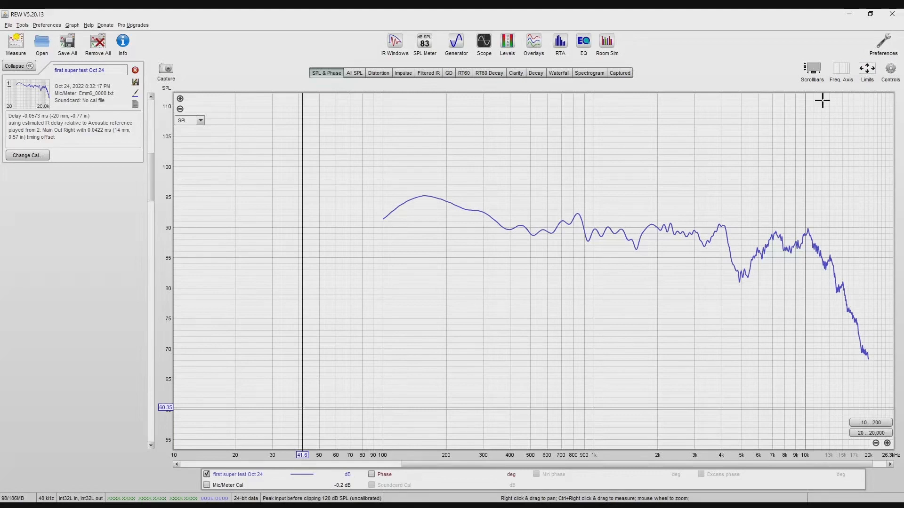
# Set the graph's SPL axis limits to 100 at the top and 70 at the bottom, and apply them
pyautogui.click(867, 71)
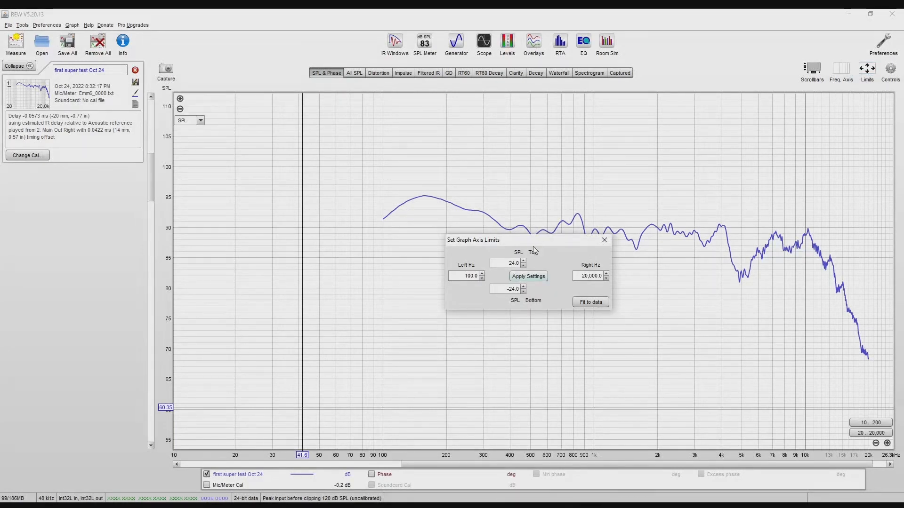
pyautogui.moveTo(518, 246); pyautogui.dragTo(518, 216)
pyautogui.click(458, 168)
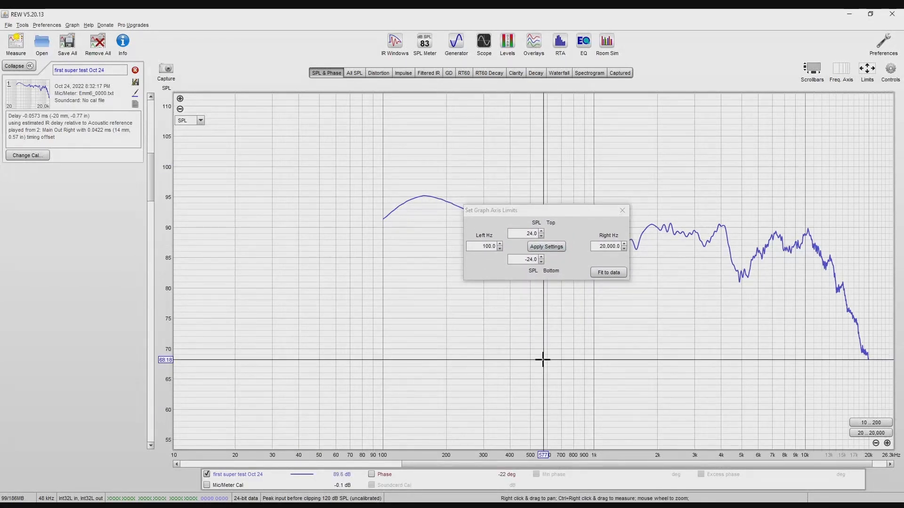
pyautogui.click(564, 235)
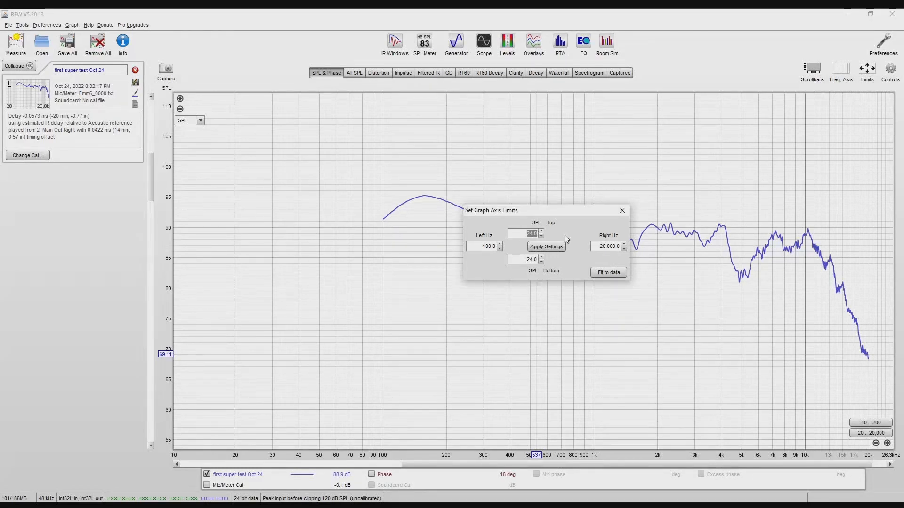
pyautogui.write('100')
pyautogui.click(518, 260)
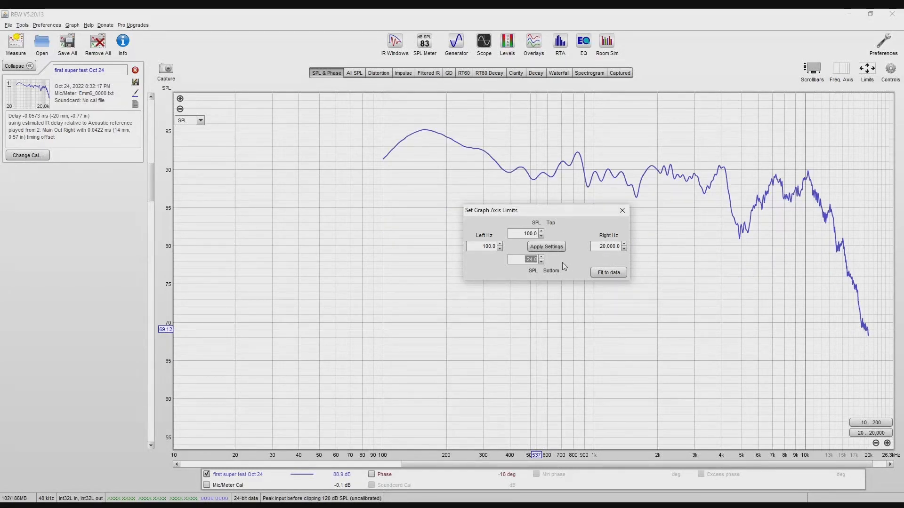
pyautogui.write('70')
pyautogui.click(559, 247)
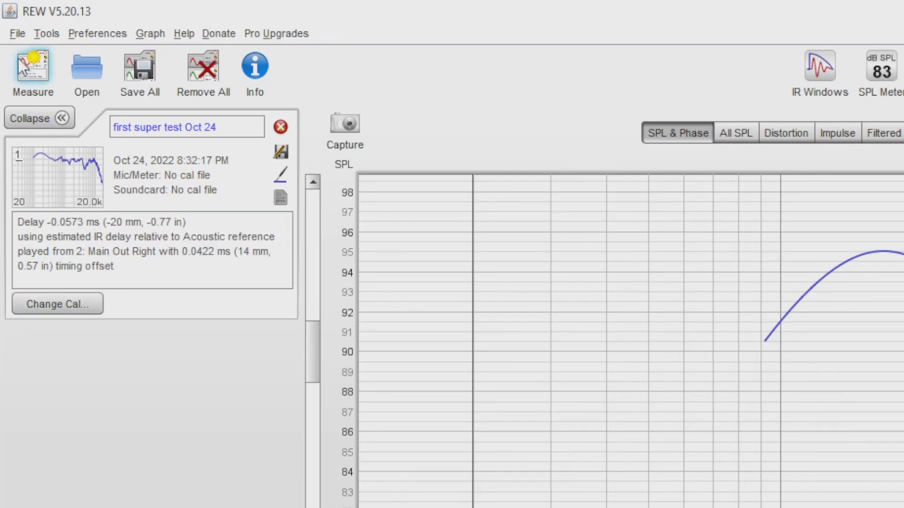
pyautogui.click(17, 34)
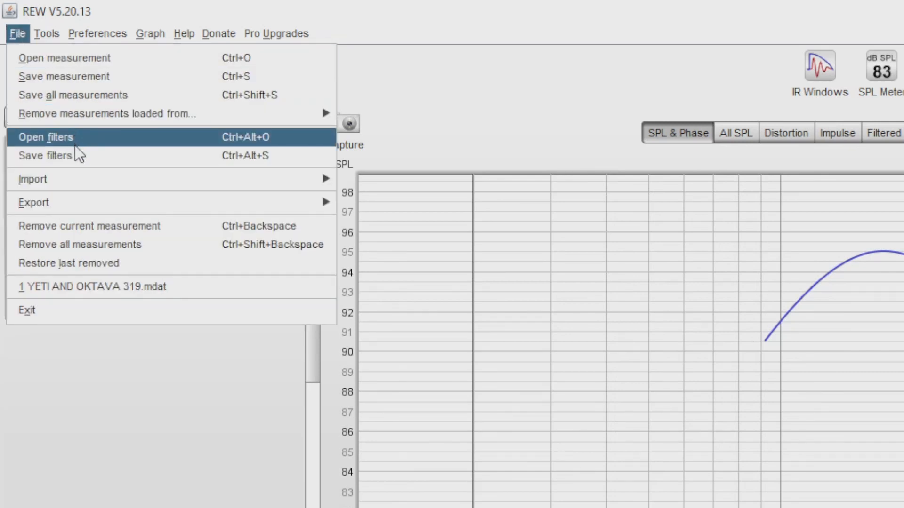
pyautogui.moveTo(120, 207)
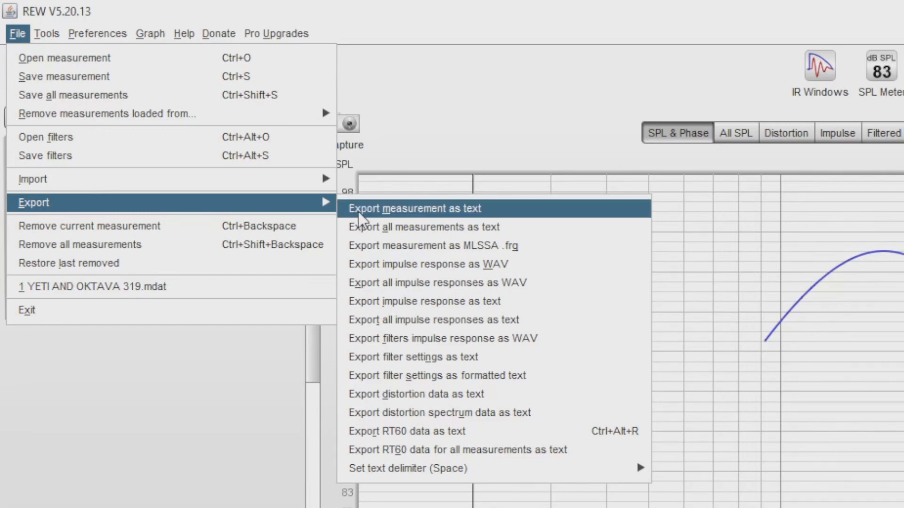
pyautogui.click(195, 410)
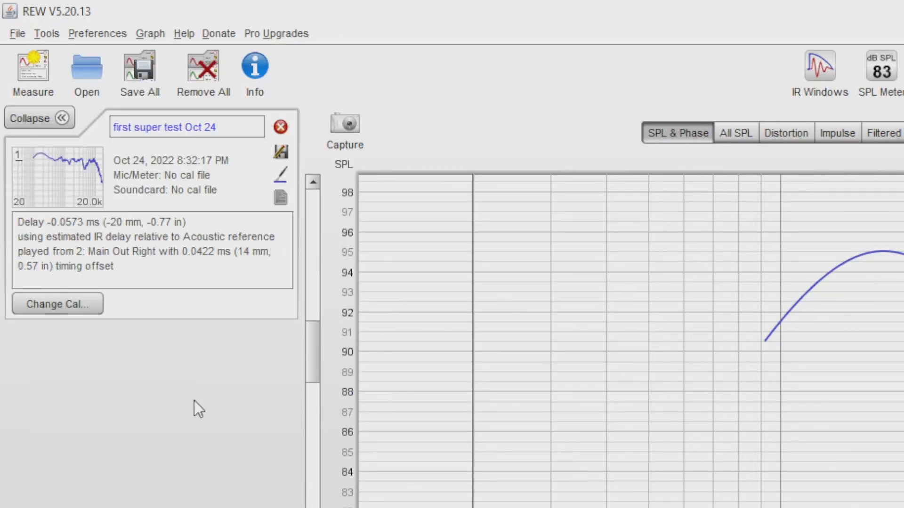
# Export the measurement as text in SPL units with space delimiters, overwriting "special test microphone thing 1000 a.txt" in Documents
pyautogui.click(17, 35)
pyautogui.click(18, 35)
pyautogui.click(17, 33)
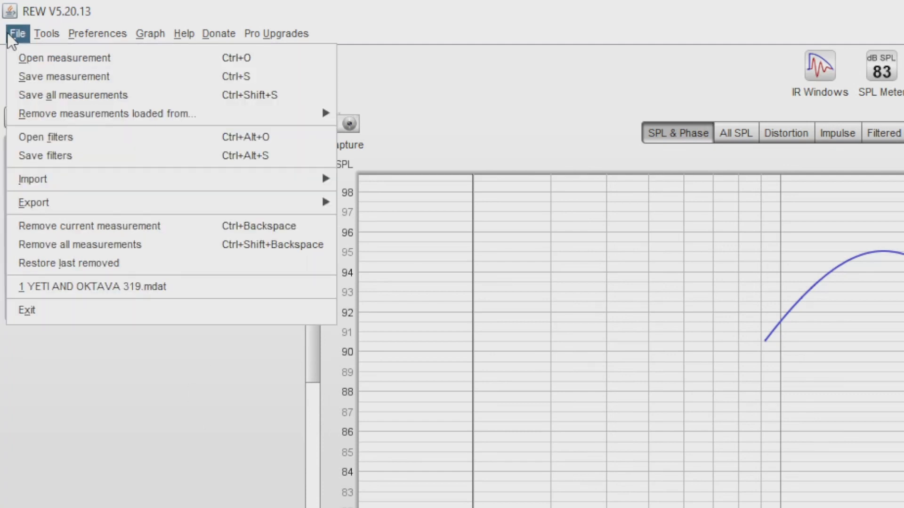
pyautogui.moveTo(130, 214)
pyautogui.click(361, 206)
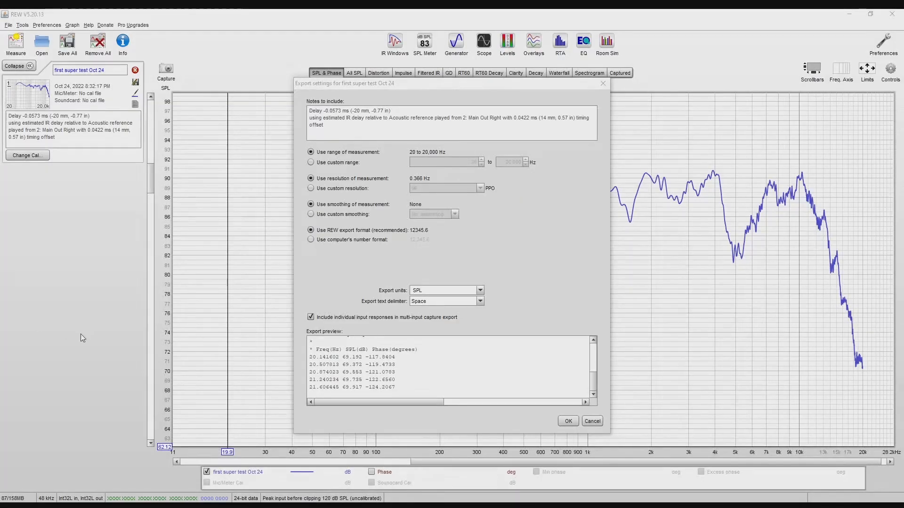
pyautogui.click(570, 423)
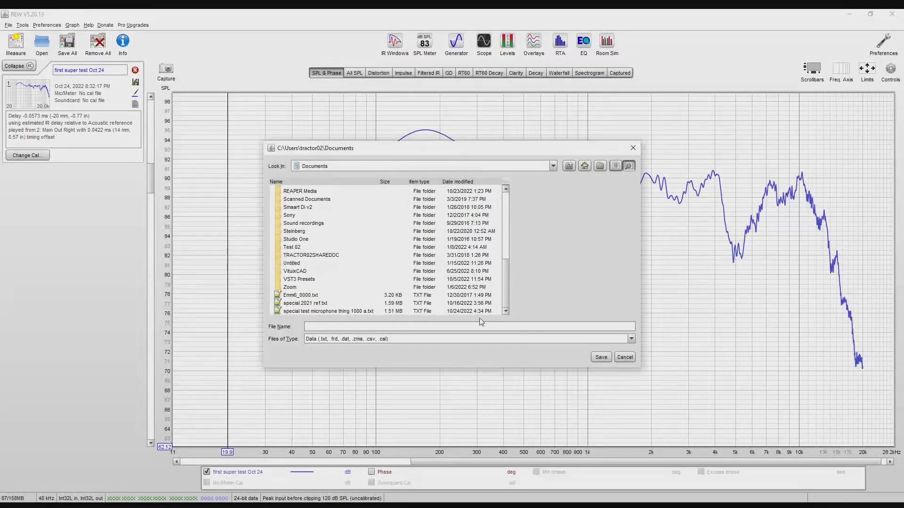
pyautogui.click(329, 312)
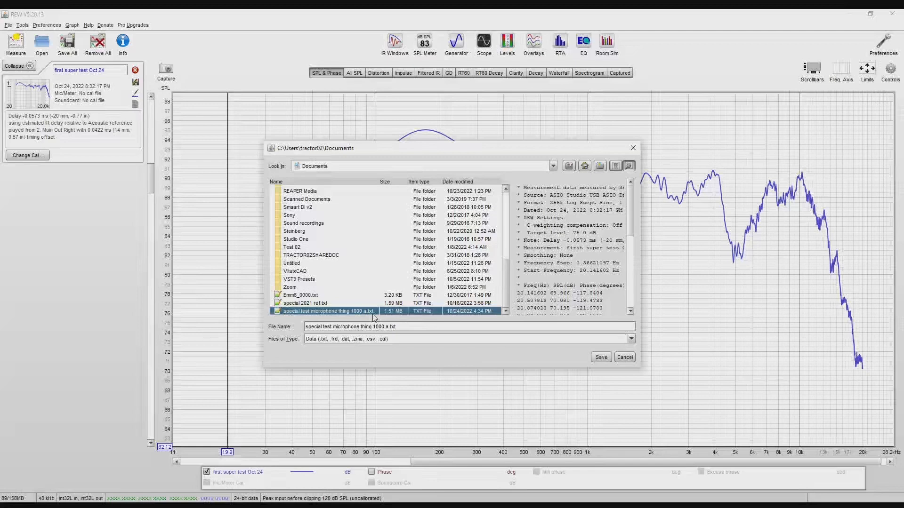
pyautogui.click(601, 357)
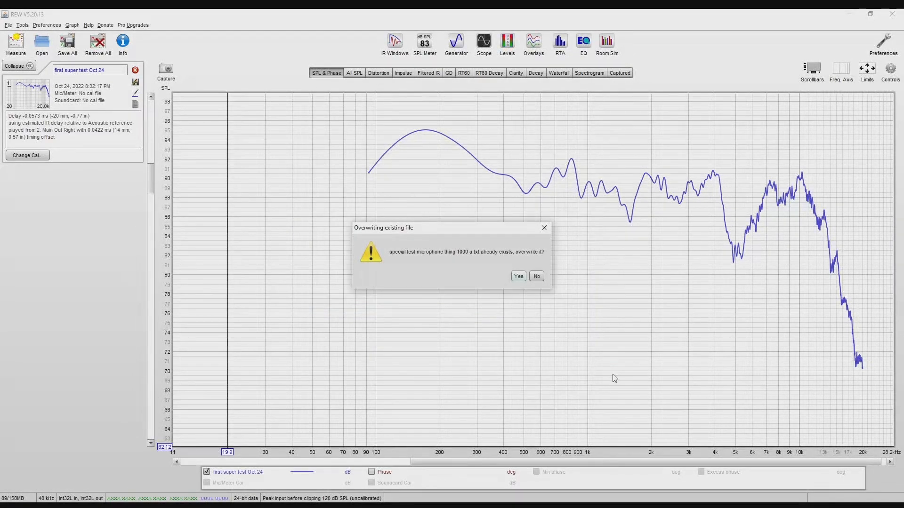
pyautogui.click(519, 277)
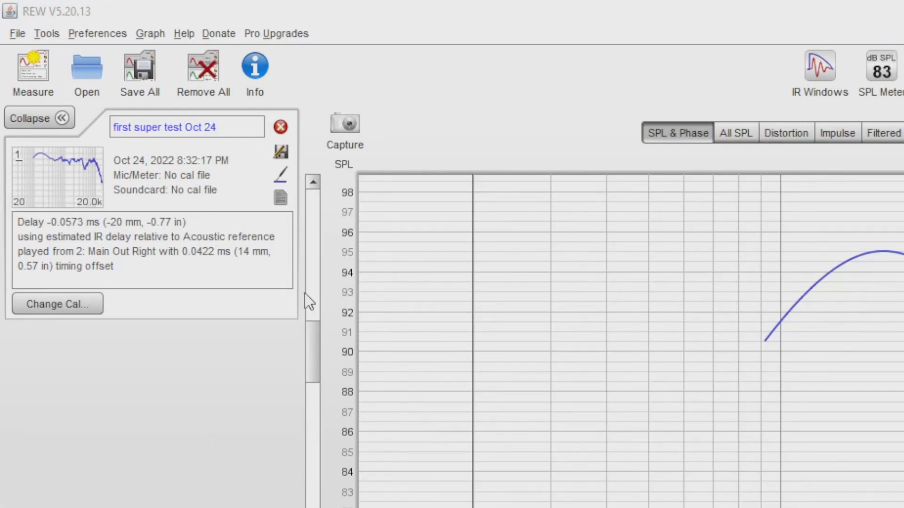
# Load "special test microphone thing 1000 a.txt" as the measurement's mic/meter calibration file and close the calibration data
pyautogui.click(74, 315)
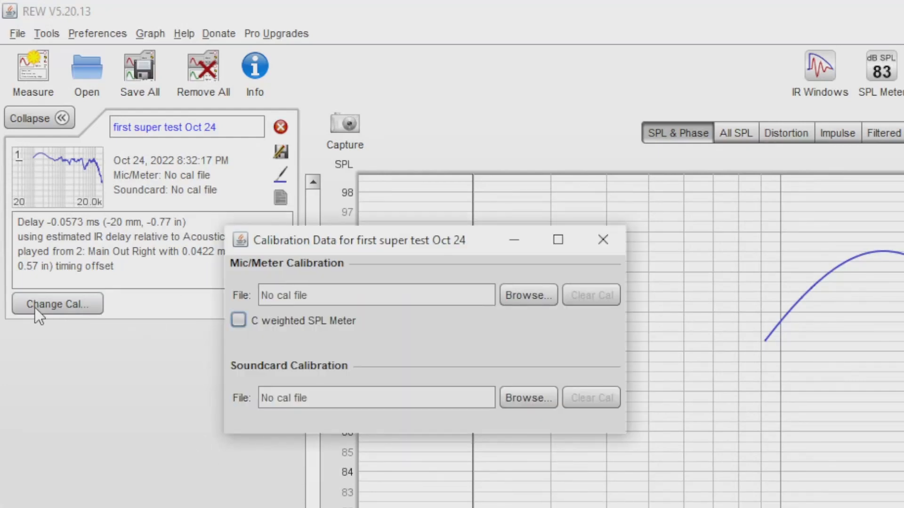
pyautogui.click(516, 299)
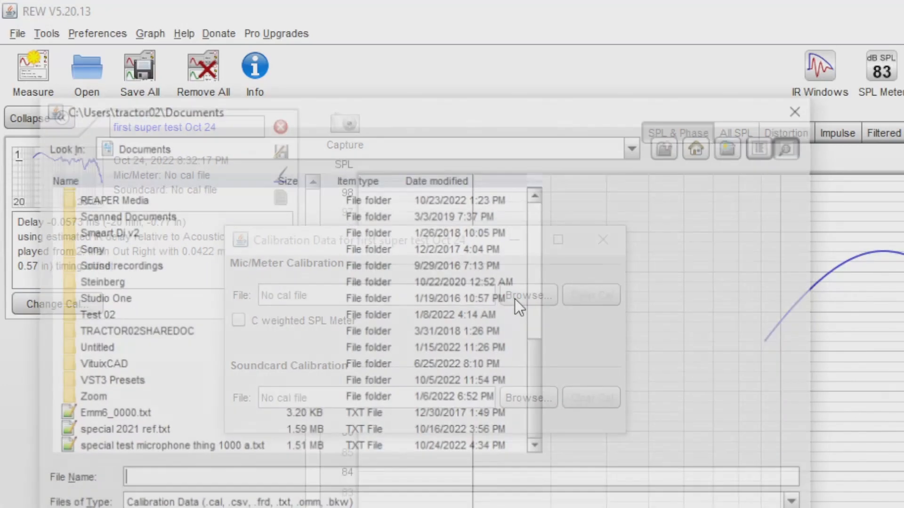
pyautogui.click(140, 448)
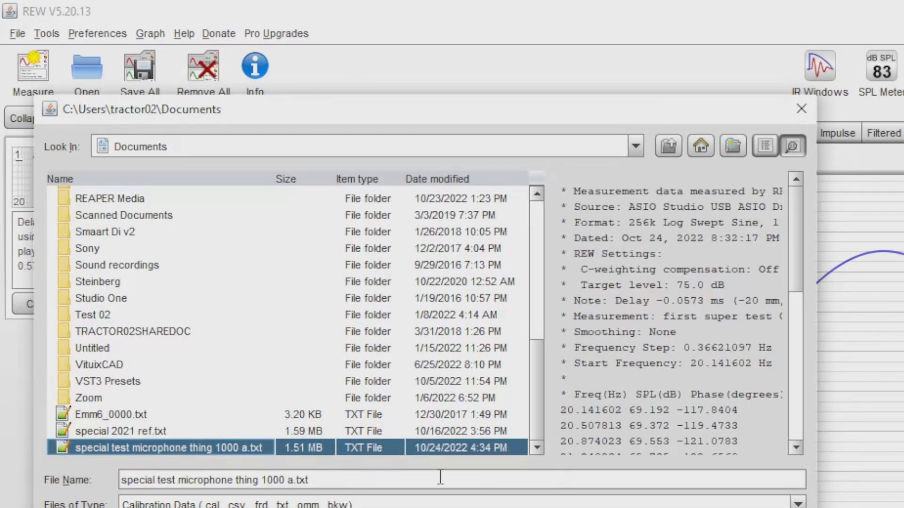
pyautogui.doubleClick(139, 448)
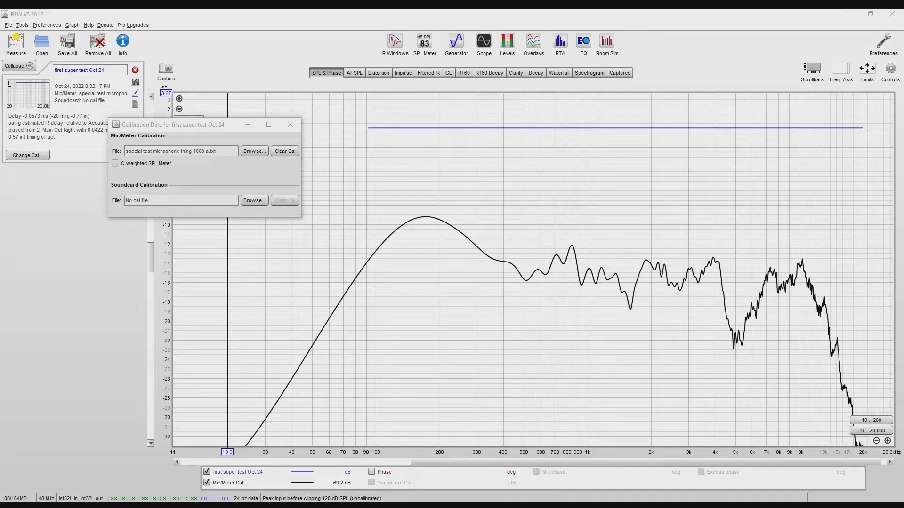
pyautogui.click(285, 126)
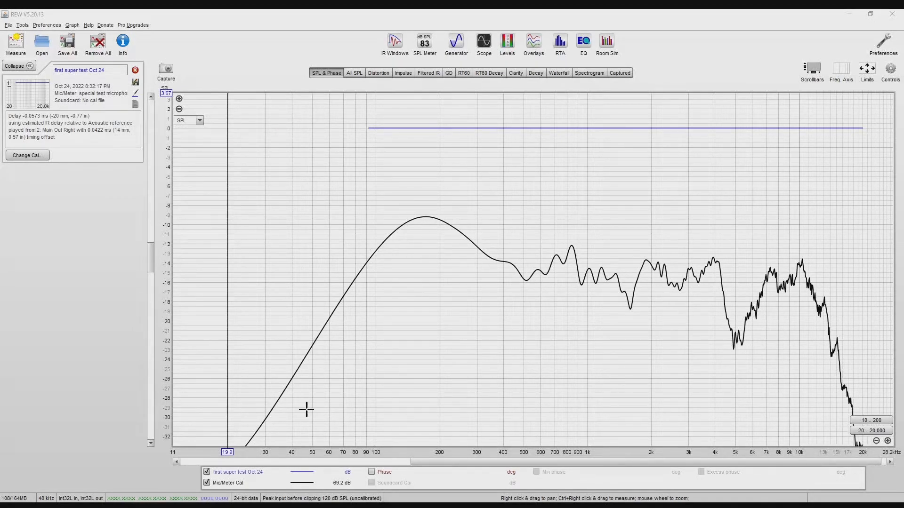
# Hide the Mic/Meter Cal trace on the graph, leaving only the first super test trace shown
pyautogui.click(207, 472)
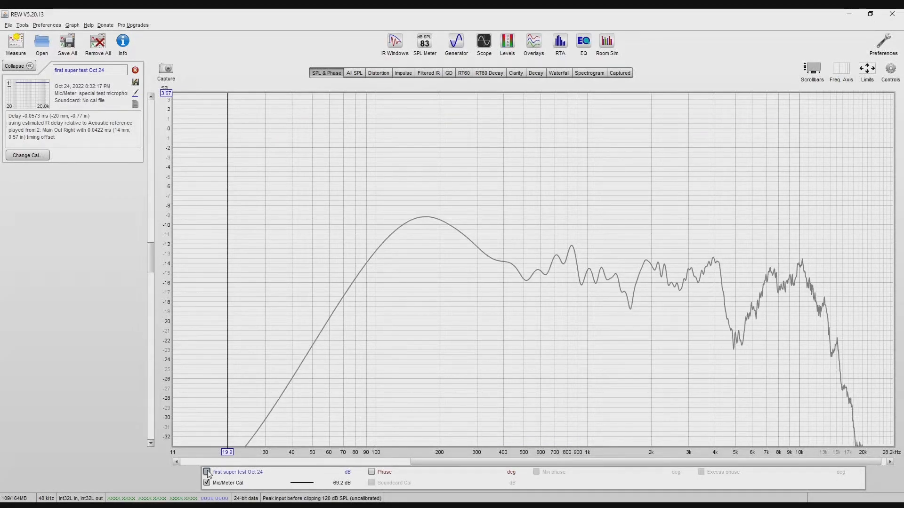
pyautogui.click(207, 472)
pyautogui.click(207, 483)
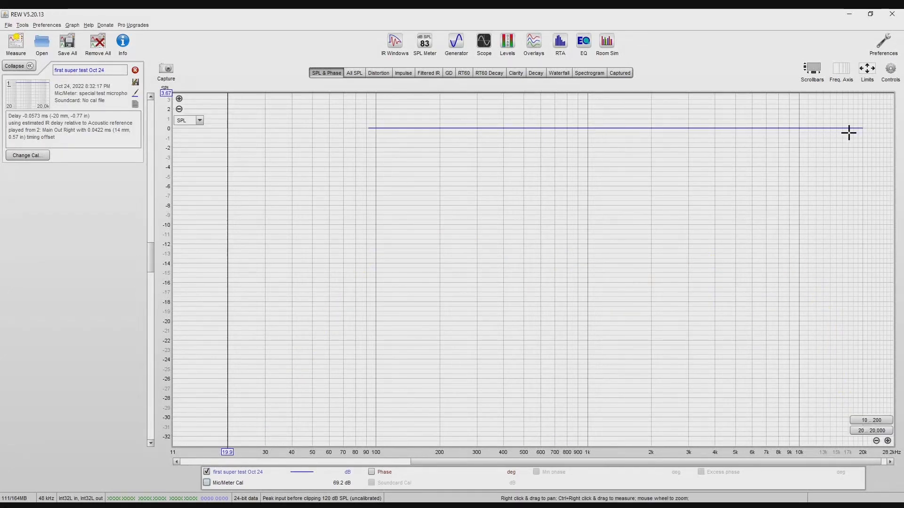
# Fit the SPL graph's axis limits to the first measurement's data
pyautogui.scroll(3, 859, 106)
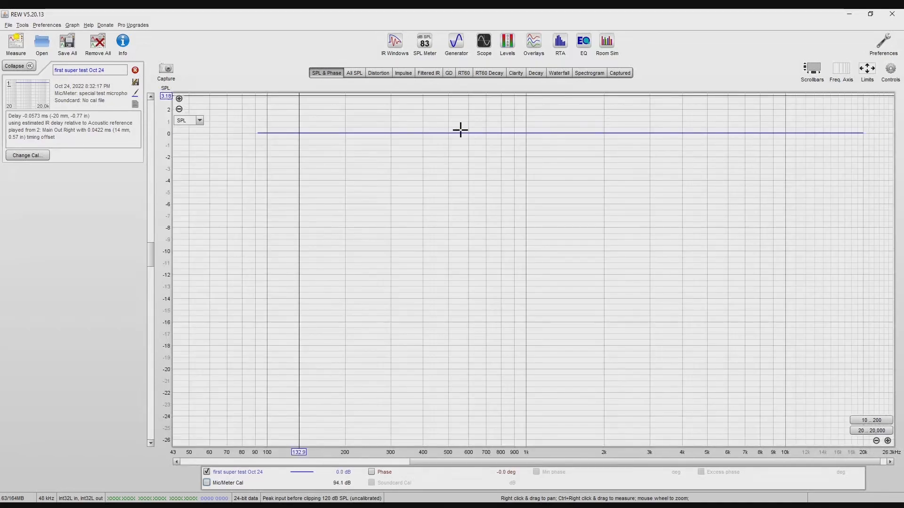
pyautogui.click(867, 70)
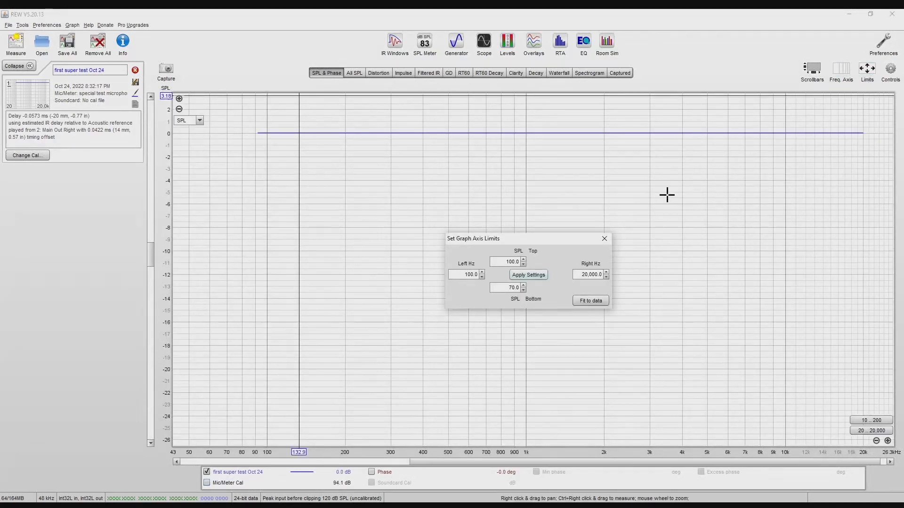
pyautogui.click(579, 302)
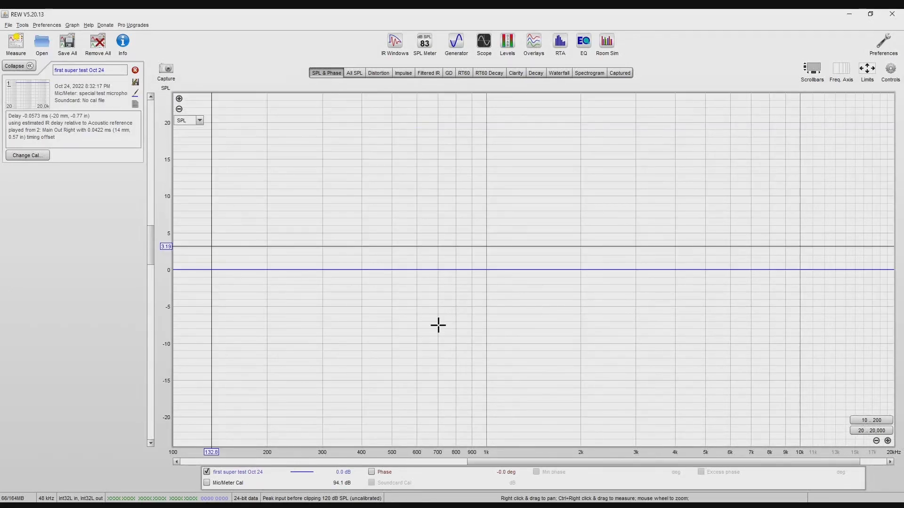
pyautogui.click(299, 432)
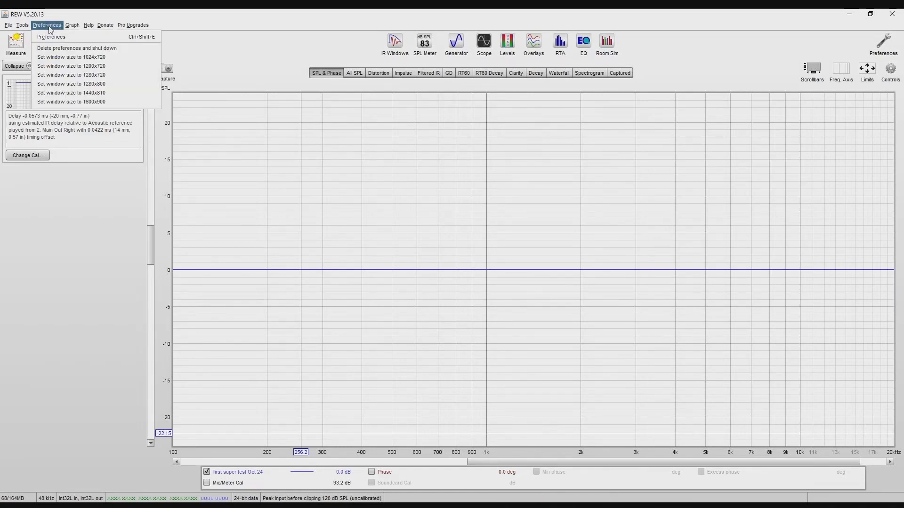
# Set "special test microphone thing 1000 a.txt" as the default mic calibration file for the Studio USB ASIO Driver and close the preferences
pyautogui.click(51, 37)
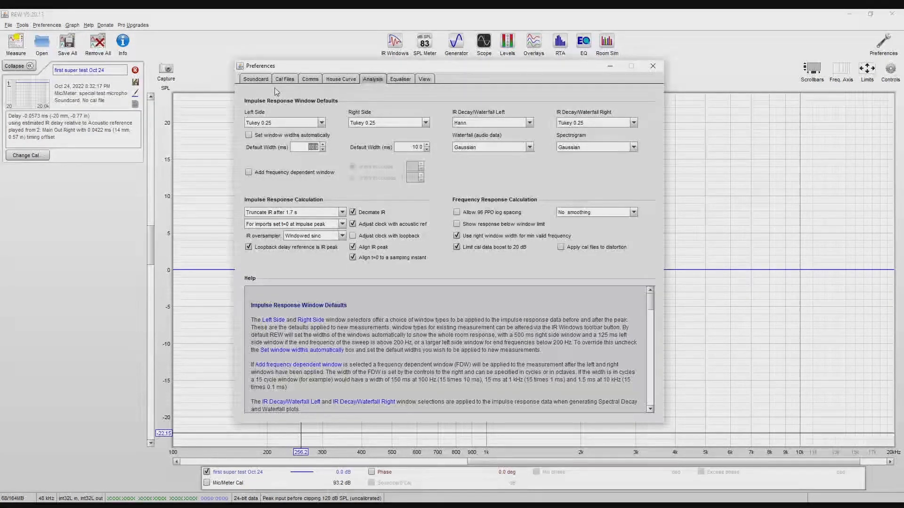
pyautogui.click(284, 79)
pyautogui.click(594, 141)
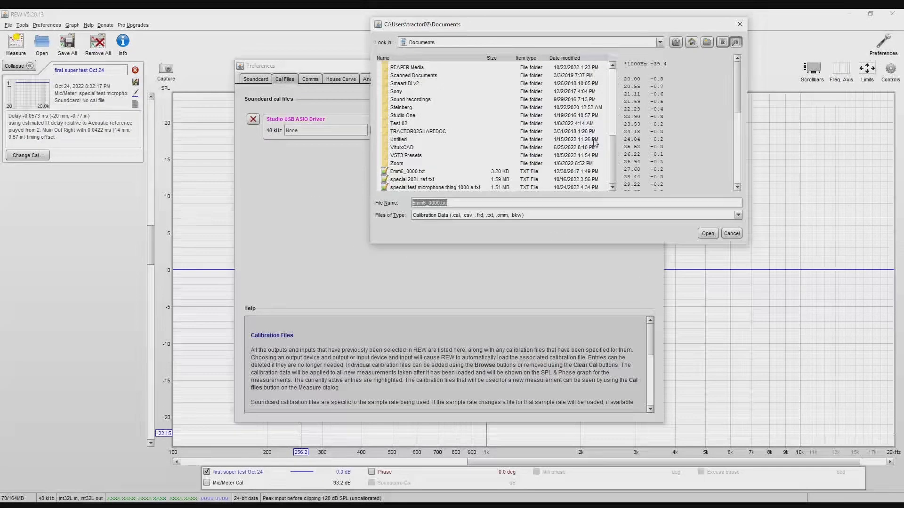
pyautogui.click(457, 187)
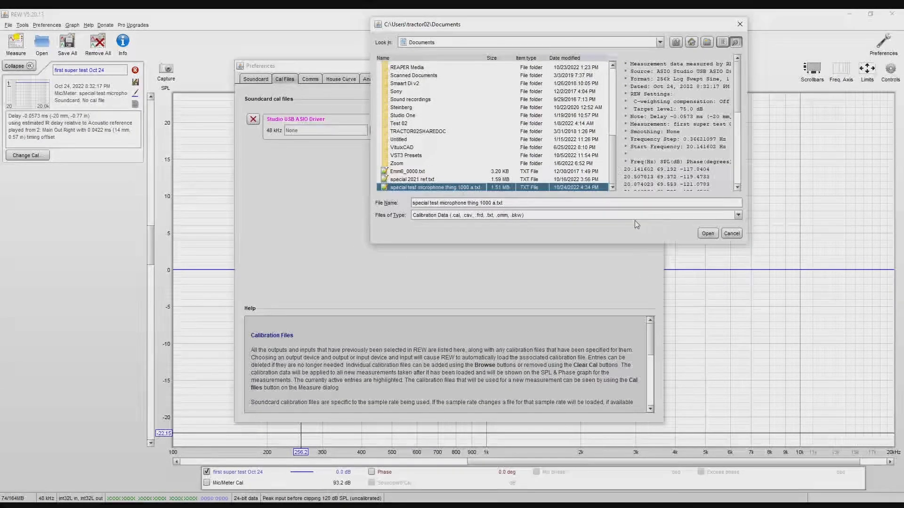
pyautogui.click(708, 234)
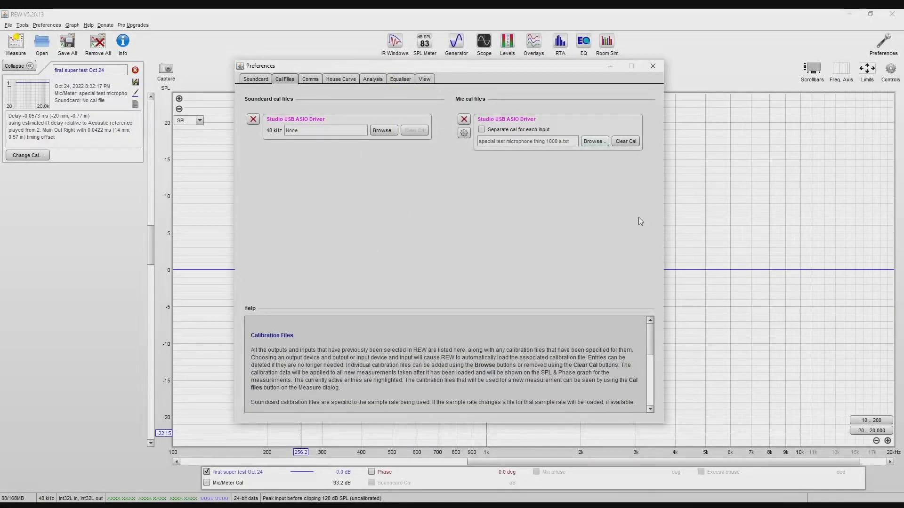
pyautogui.click(650, 68)
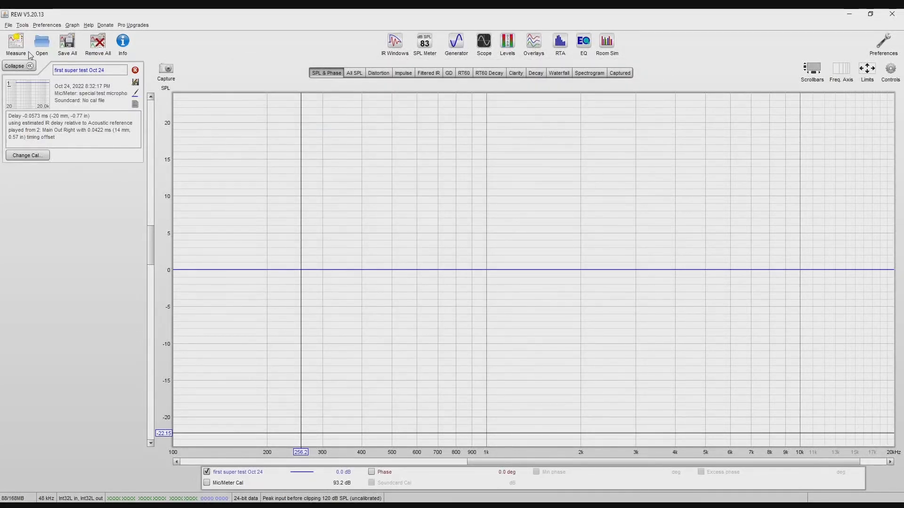
# Run a second SPL sweep using the existing first super test settings with the new mic calibration file
pyautogui.click(16, 42)
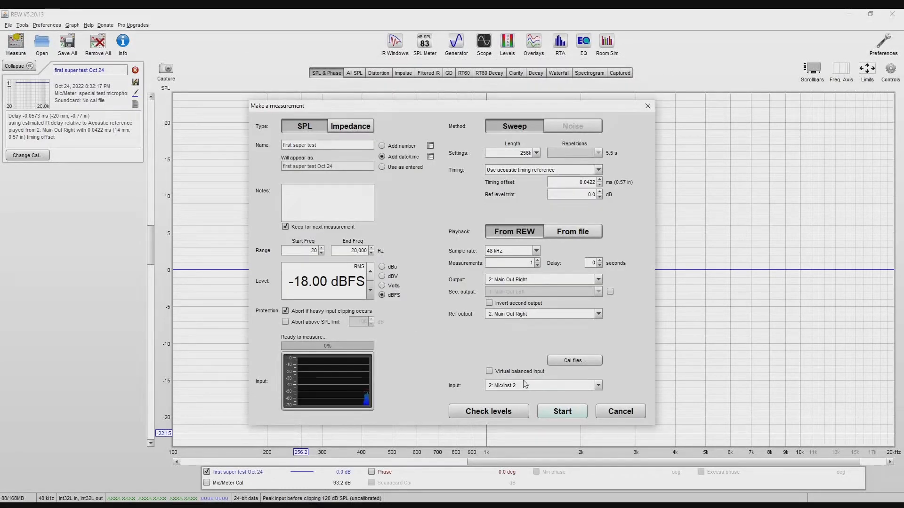
pyautogui.click(547, 408)
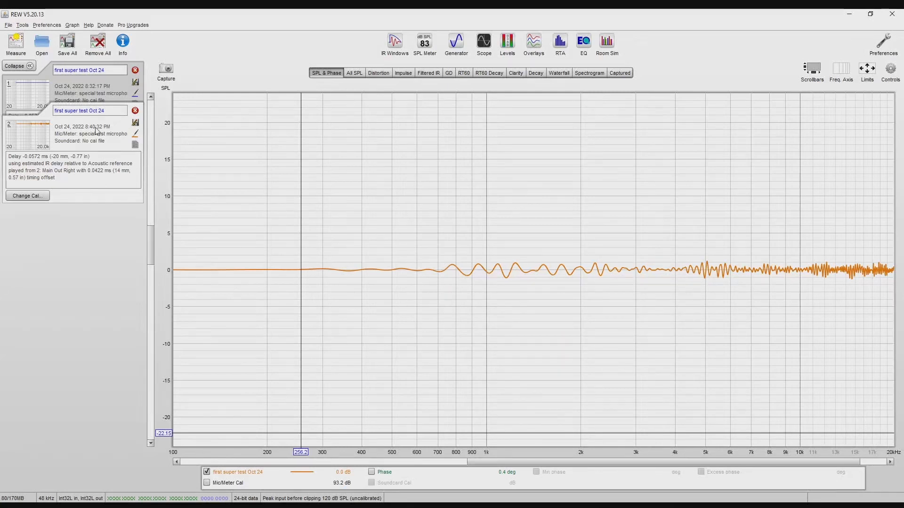
pyautogui.click(25, 106)
pyautogui.click(40, 195)
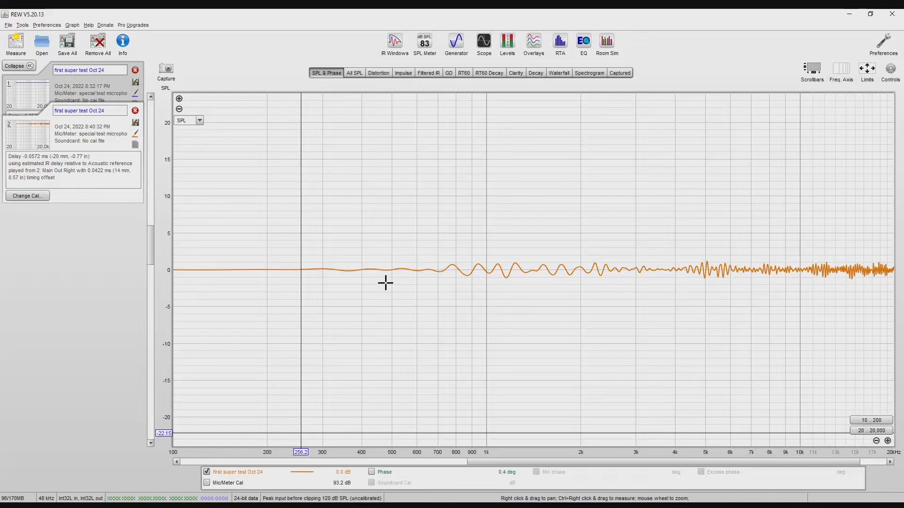
# Run a third SPL sweep with the same settings and compare its trace with the second measurement's
pyautogui.click(19, 47)
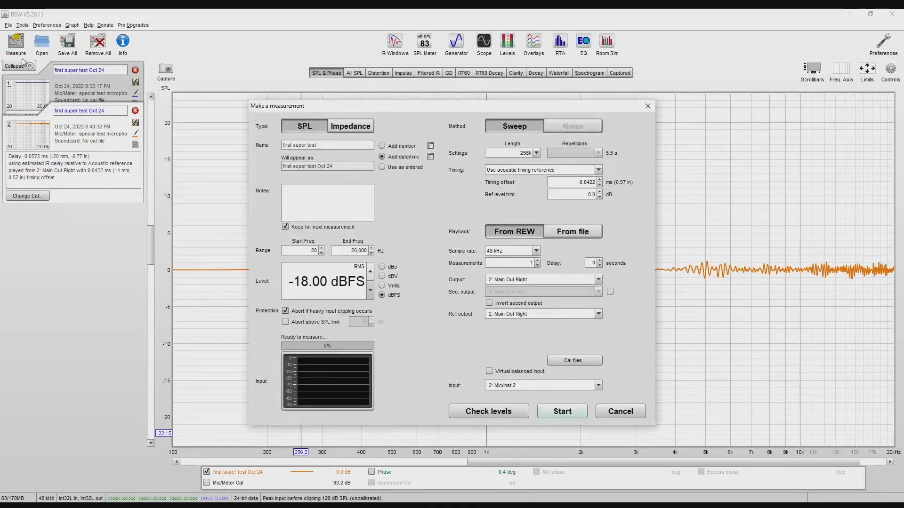
pyautogui.click(556, 412)
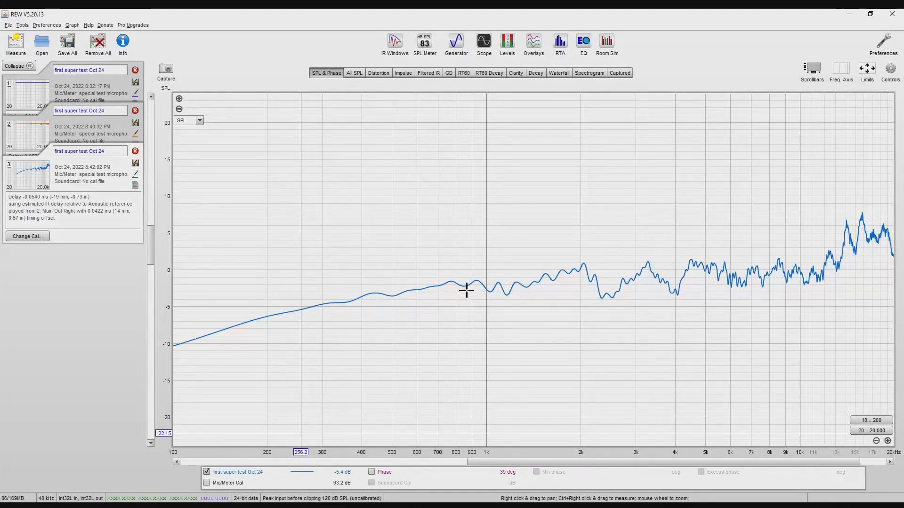
pyautogui.click(33, 141)
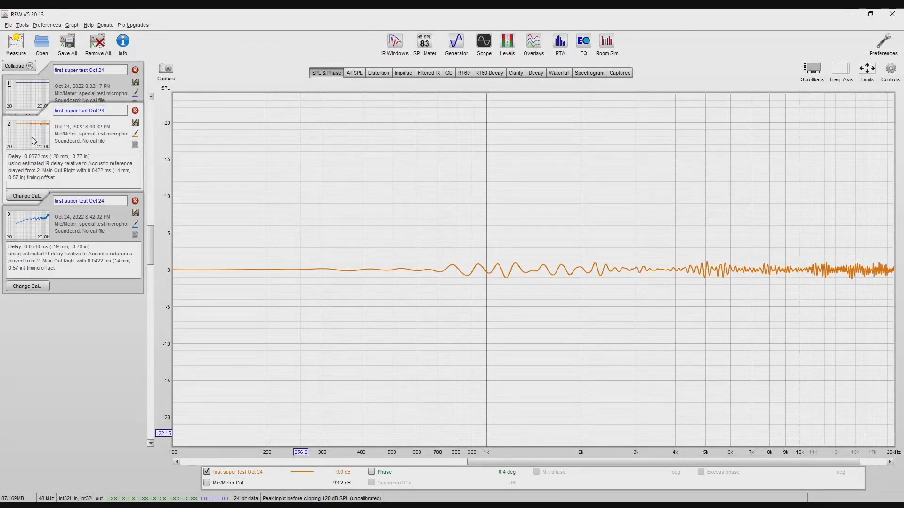
pyautogui.click(42, 108)
pyautogui.click(28, 195)
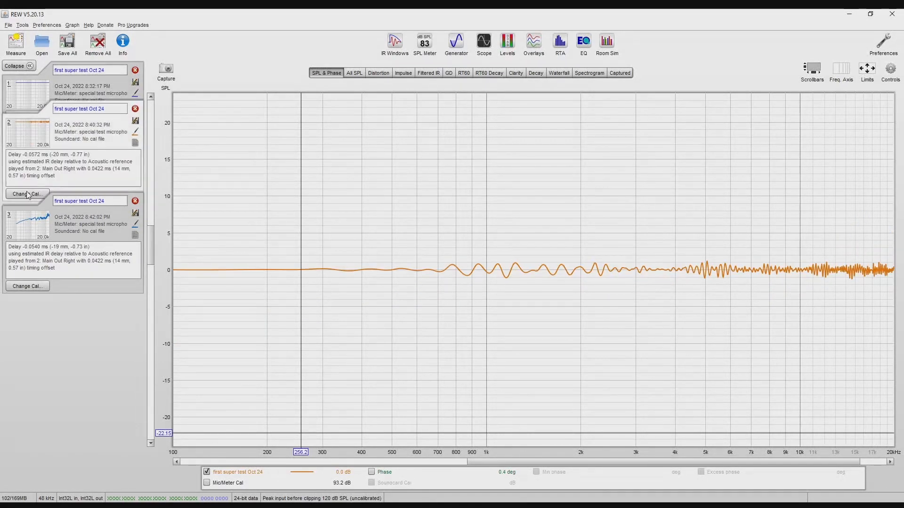
pyautogui.click(38, 227)
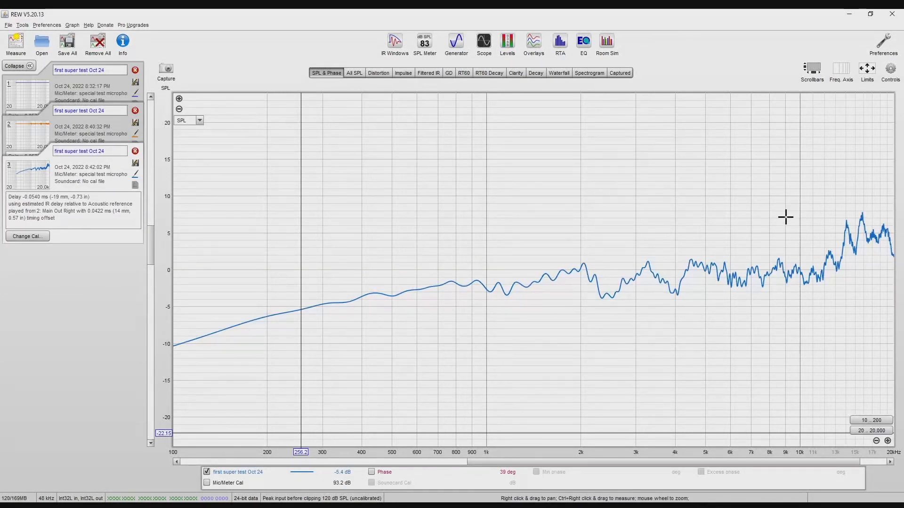
# Overlay the SPL traces of all three measurements, mark the point near 1 kHz and 0 dB with the cursor, and close the overlays
pyautogui.click(536, 47)
pyautogui.moveTo(536, 22)
pyautogui.mouseDown()
pyautogui.moveTo(603, 49)
pyautogui.moveTo(550, 74)
pyautogui.moveTo(567, 81)
pyautogui.moveTo(566, 40)
pyautogui.moveTo(550, 31)
pyautogui.mouseUp()
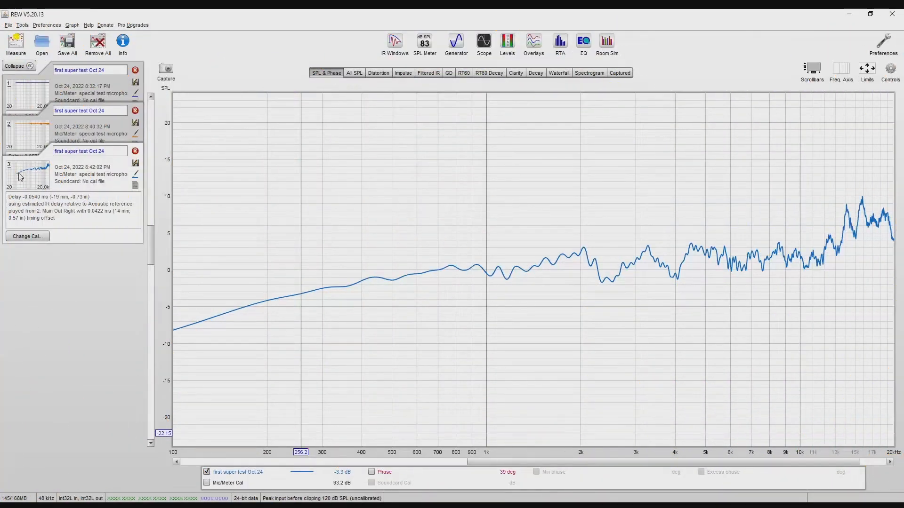
pyautogui.click(25, 101)
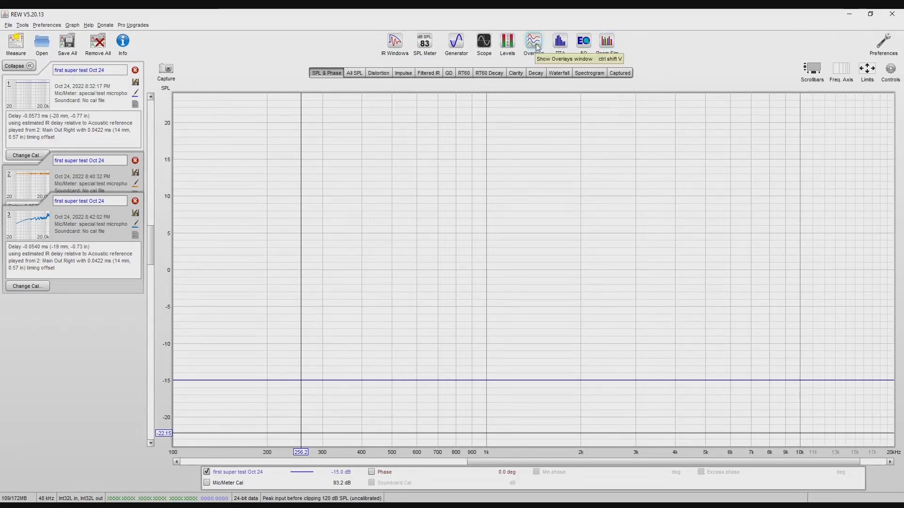
pyautogui.click(534, 45)
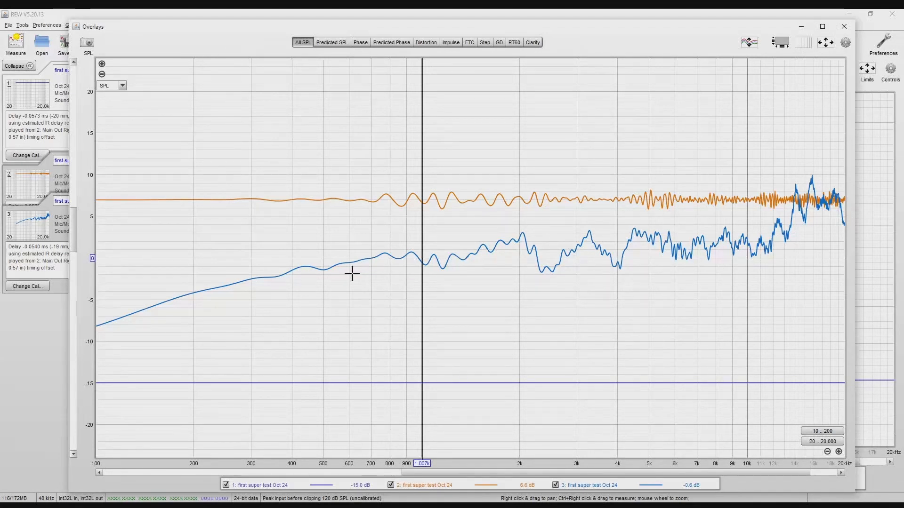
pyautogui.click(419, 257)
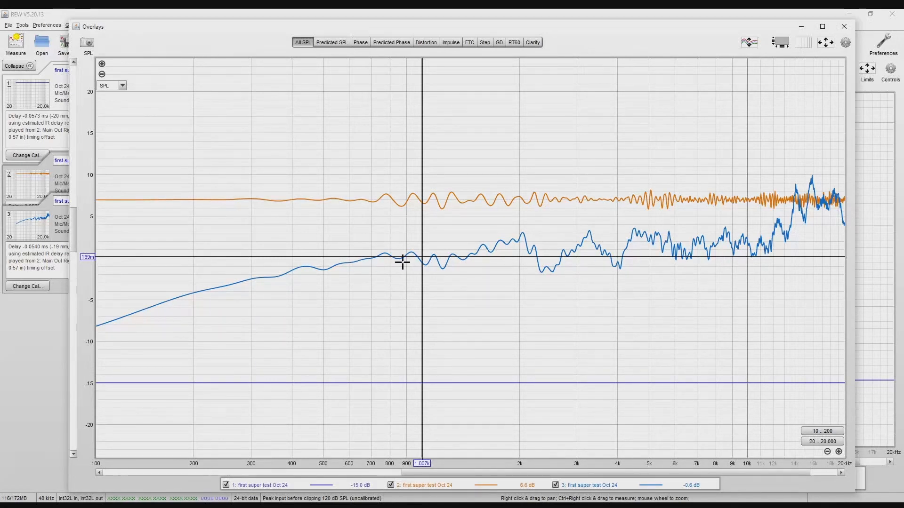
pyautogui.click(422, 259)
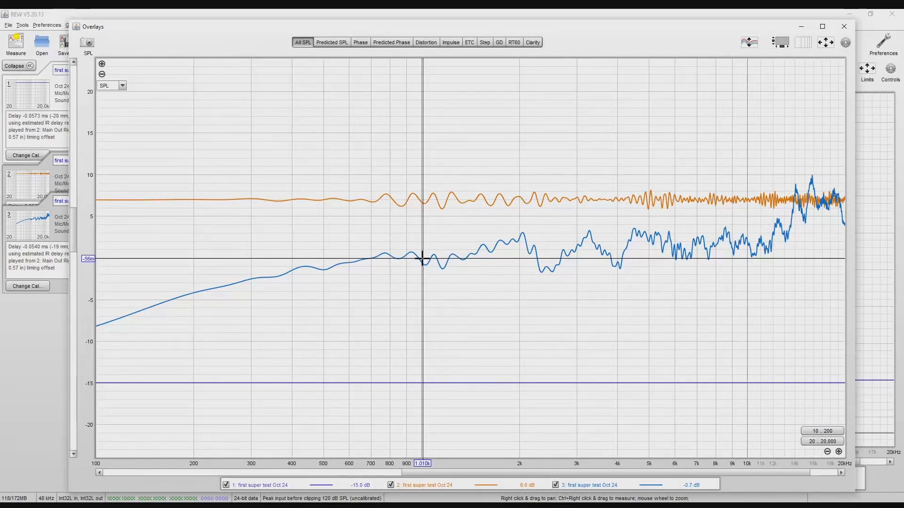
pyautogui.click(422, 258)
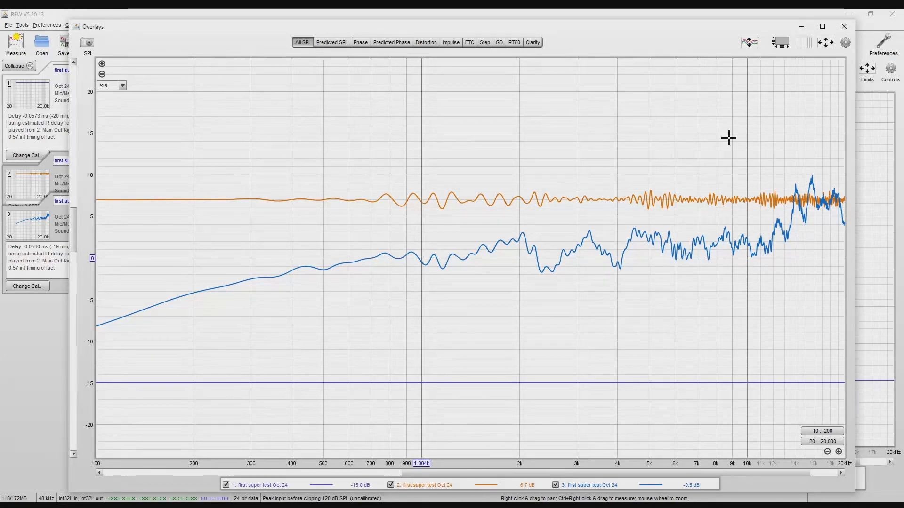
pyautogui.click(844, 26)
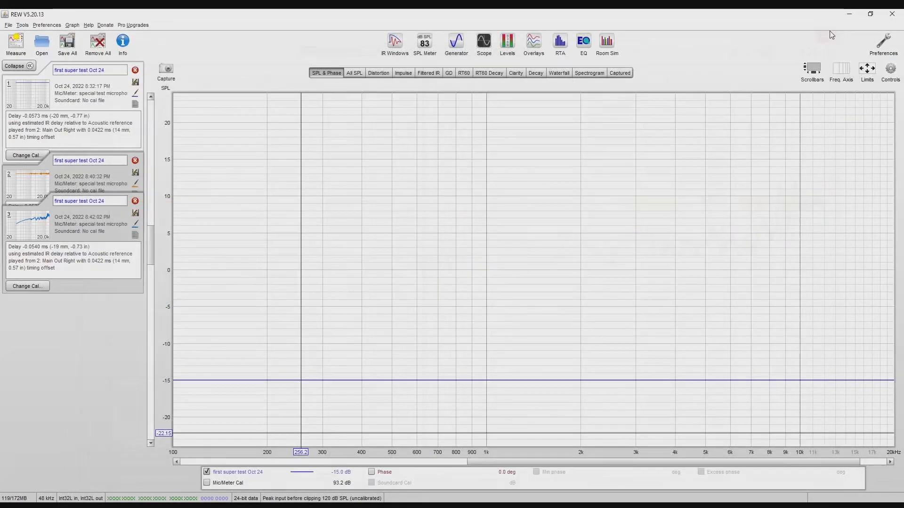
# View the third, second and first measurements in turn, checking their levels against 0 dB at about 1 kHz
pyautogui.click(574, 304)
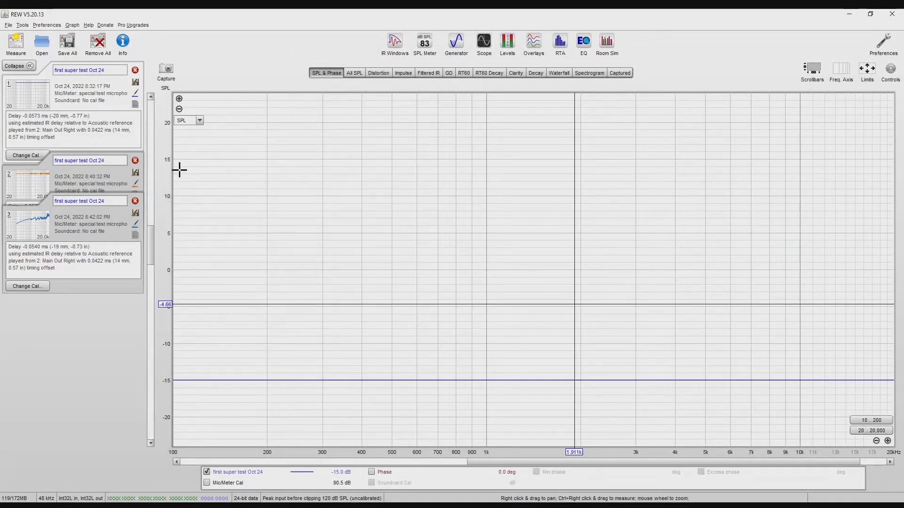
pyautogui.click(26, 181)
pyautogui.click(21, 178)
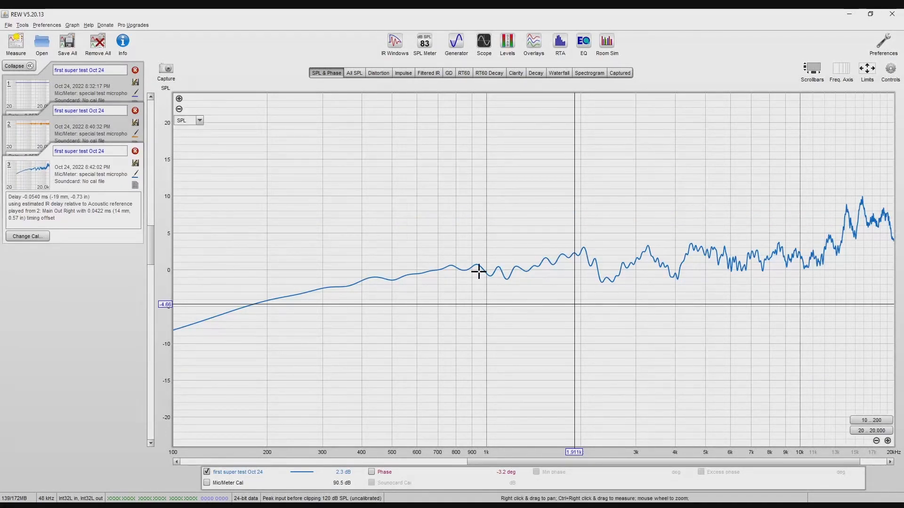
pyautogui.click(26, 141)
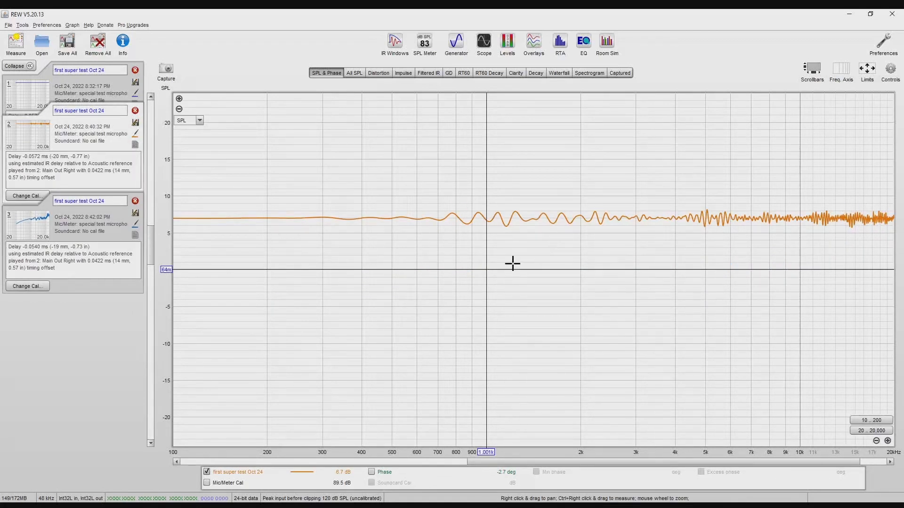
pyautogui.click(486, 271)
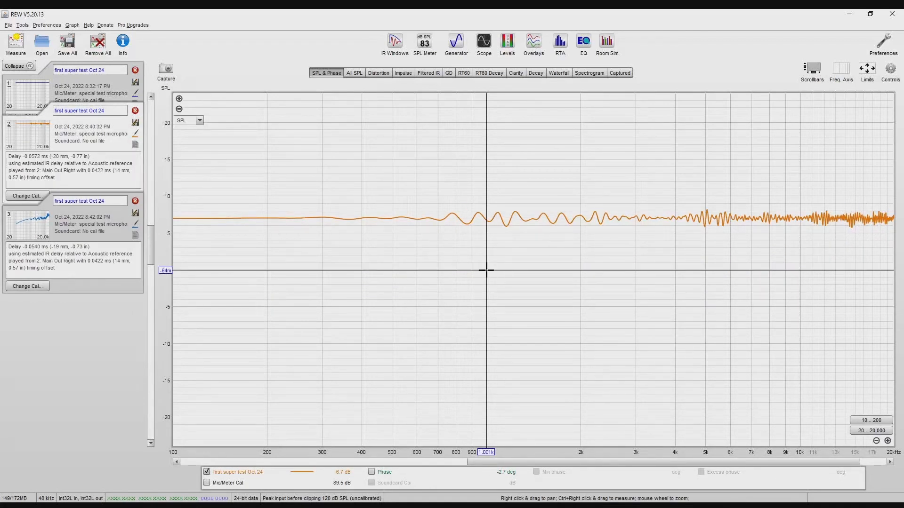
pyautogui.click(27, 99)
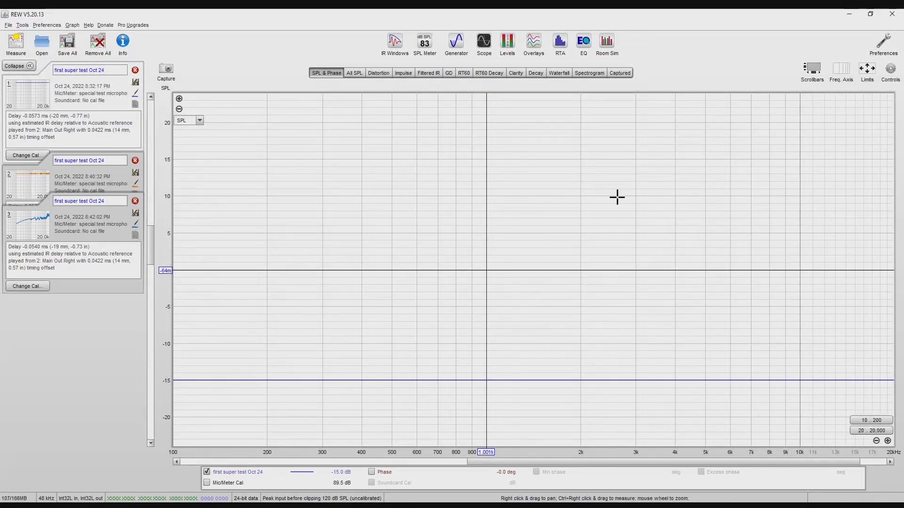
# Align the first measurement's SPL to a level of 0.0 dB, centred on 1 kHz with a span of 0 octaves
pyautogui.click(890, 70)
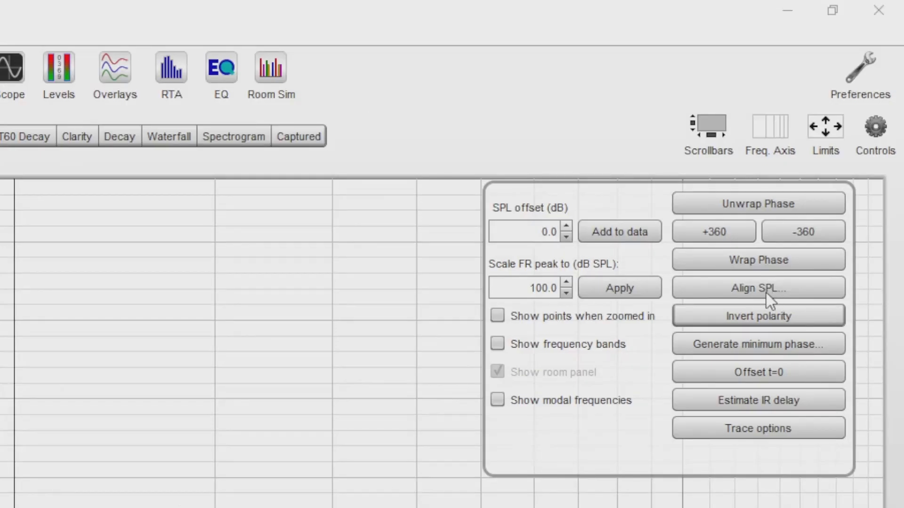
pyautogui.click(875, 135)
pyautogui.click(876, 136)
pyautogui.click(751, 289)
pyautogui.click(327, 389)
pyautogui.click(330, 406)
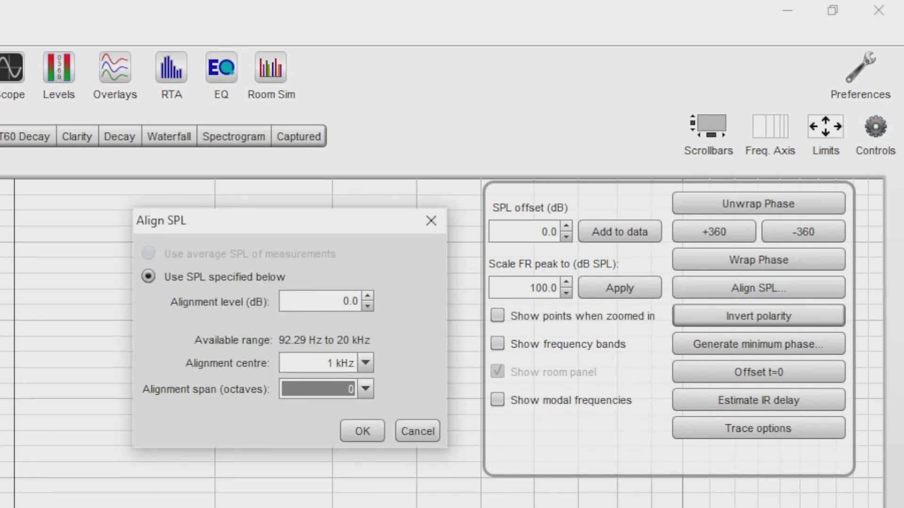
pyautogui.click(320, 365)
pyautogui.click(320, 360)
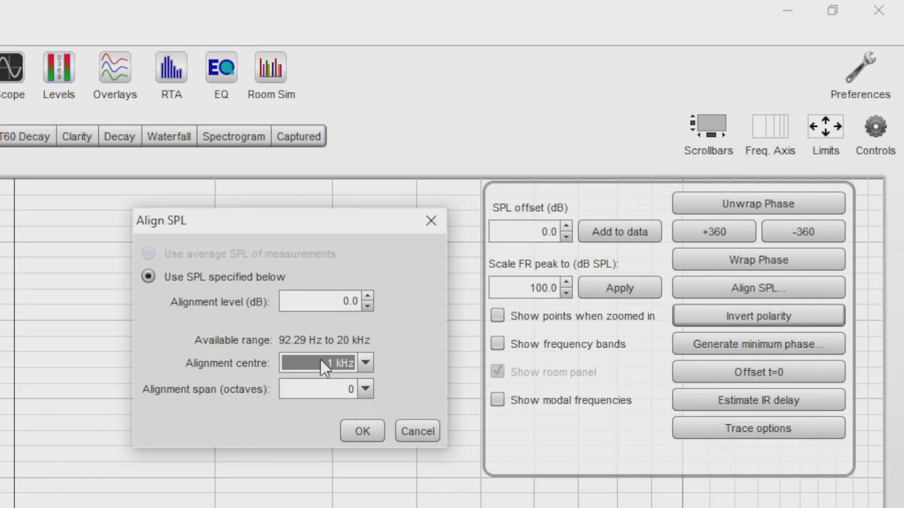
pyautogui.click(330, 295)
pyautogui.doubleClick(329, 297)
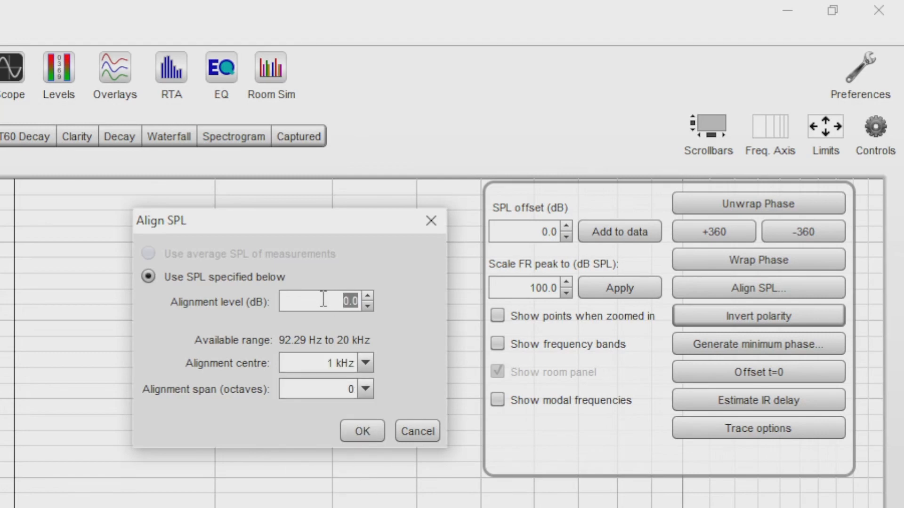
pyautogui.click(322, 391)
pyautogui.click(321, 391)
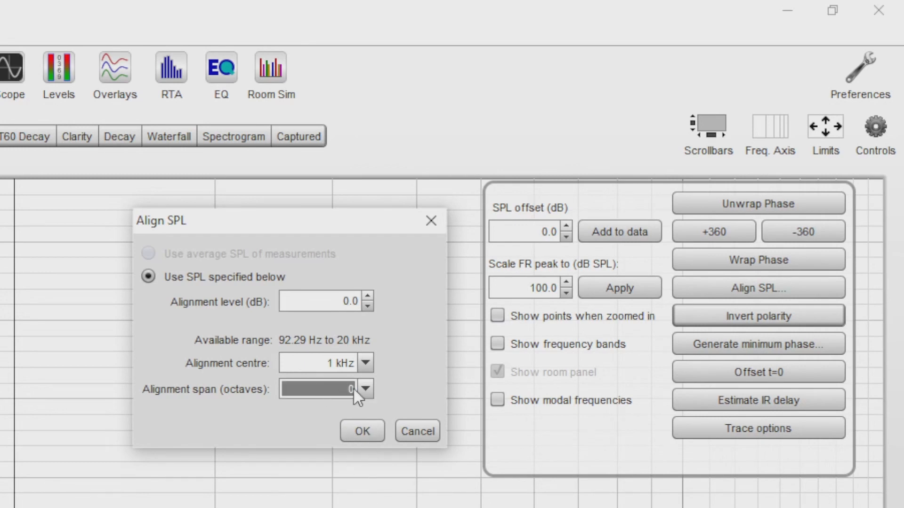
pyautogui.click(353, 432)
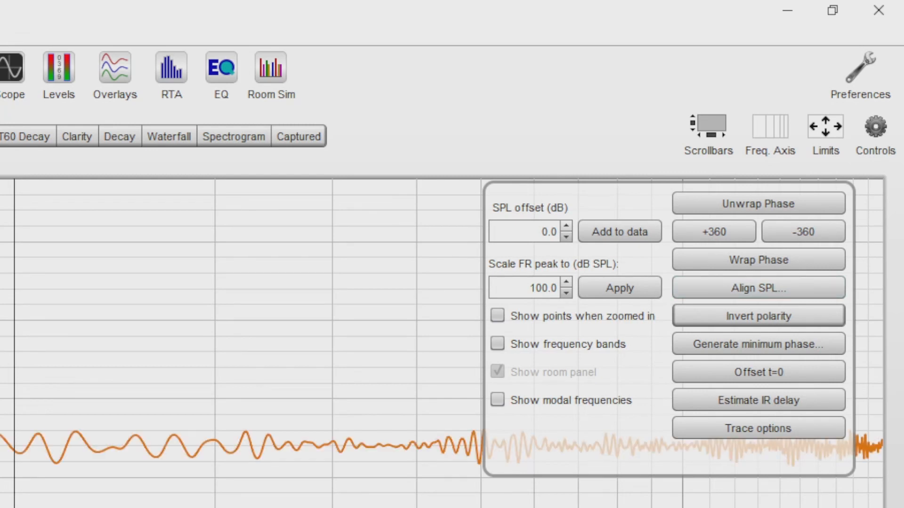
# Align the second measurement's SPL to 0.0 dB at 1 kHz with a span of 0 octaves, and open the overlays
pyautogui.click(738, 289)
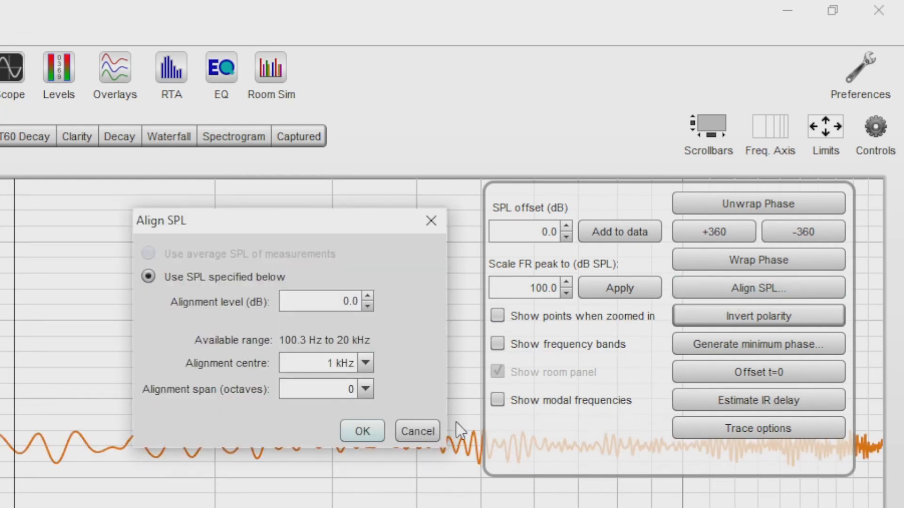
pyautogui.click(363, 436)
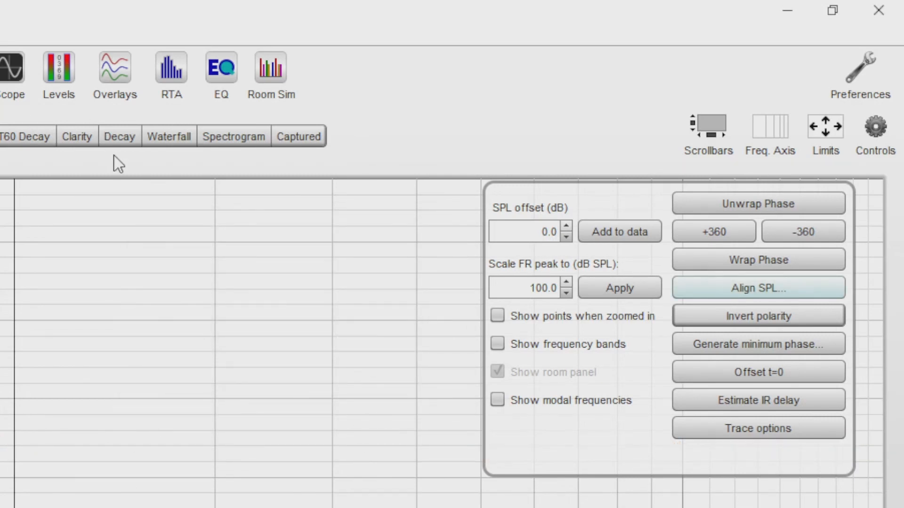
pyautogui.click(115, 70)
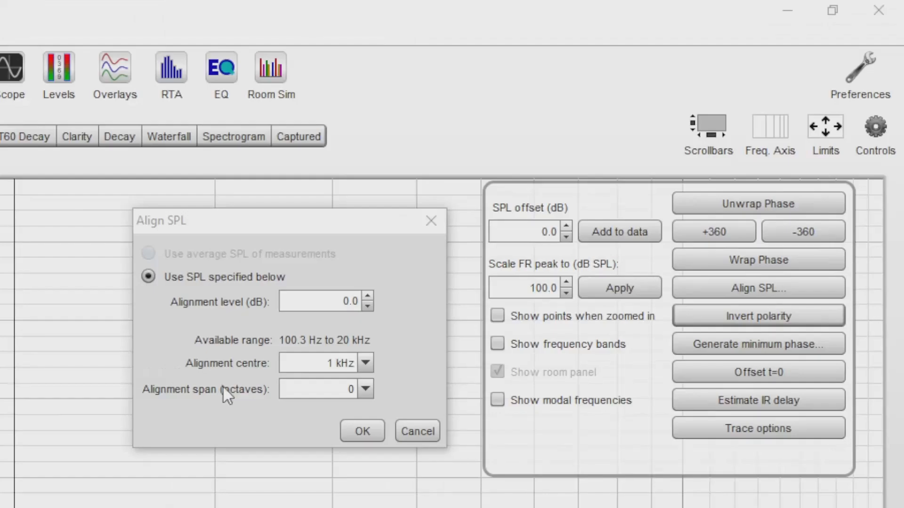
# Align the current measurement's SPL to 0.0 dB at 1 kHz with a span of 1 octave, and overlay all three SPL traces
pyautogui.click(301, 389)
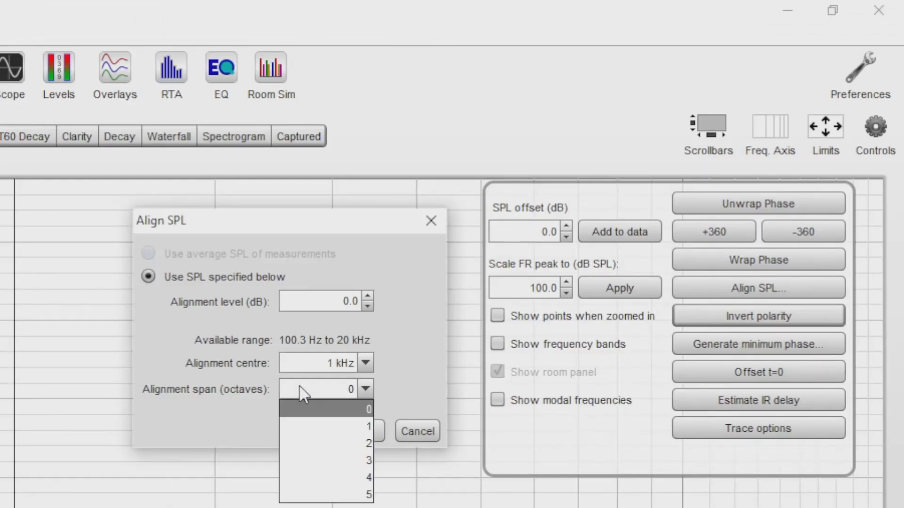
pyautogui.click(340, 427)
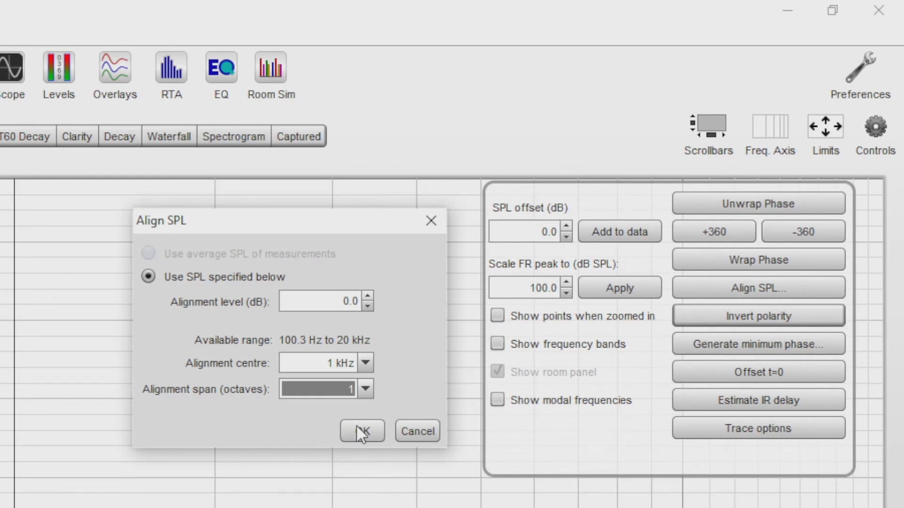
pyautogui.click(357, 426)
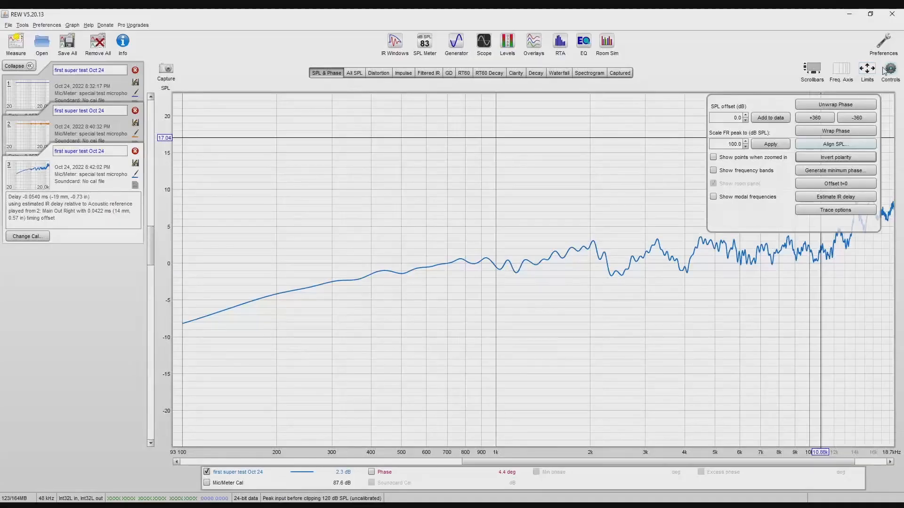
pyautogui.click(890, 71)
pyautogui.click(530, 50)
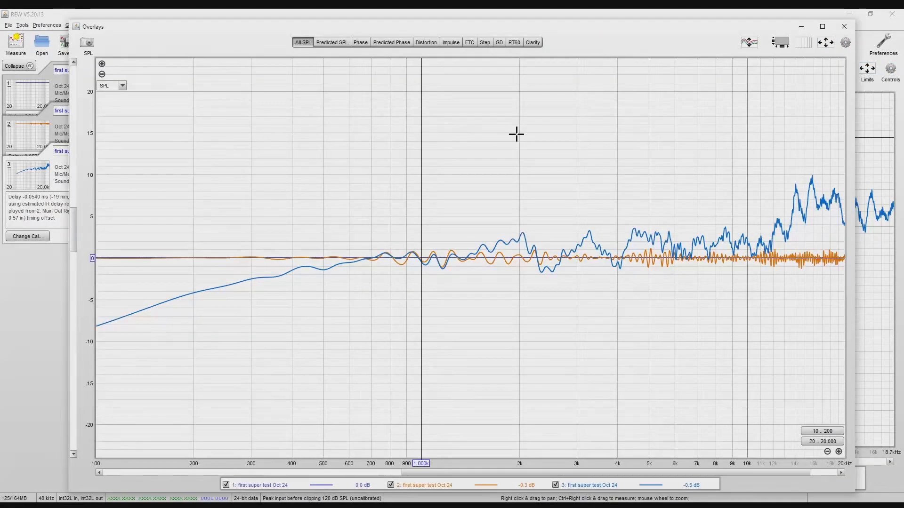